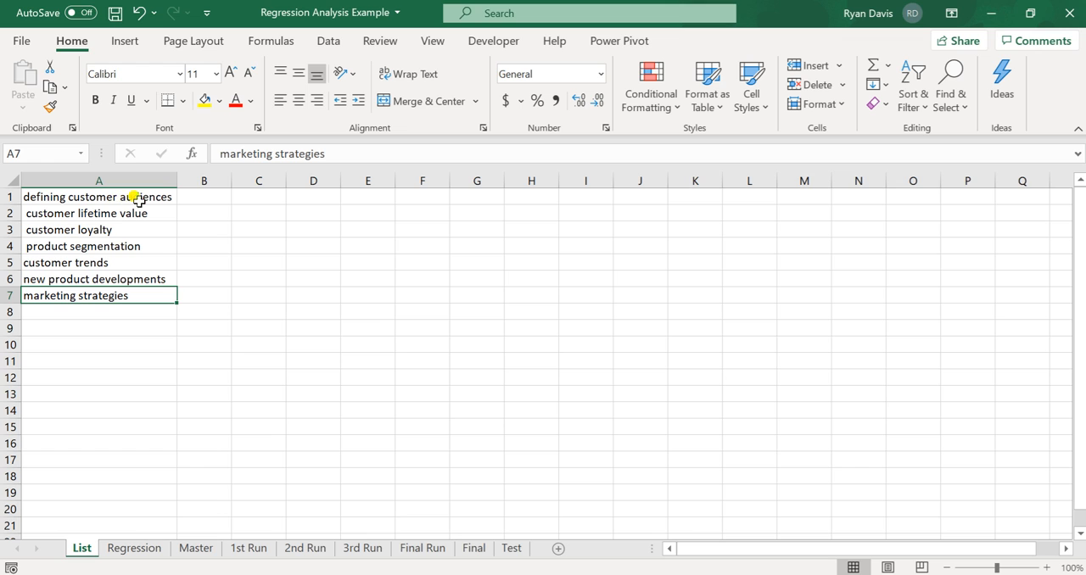
# - Review the regression use cases in column A of the List sheet, from defining customer audiences to marketing strategies
pyautogui.click(159, 196)
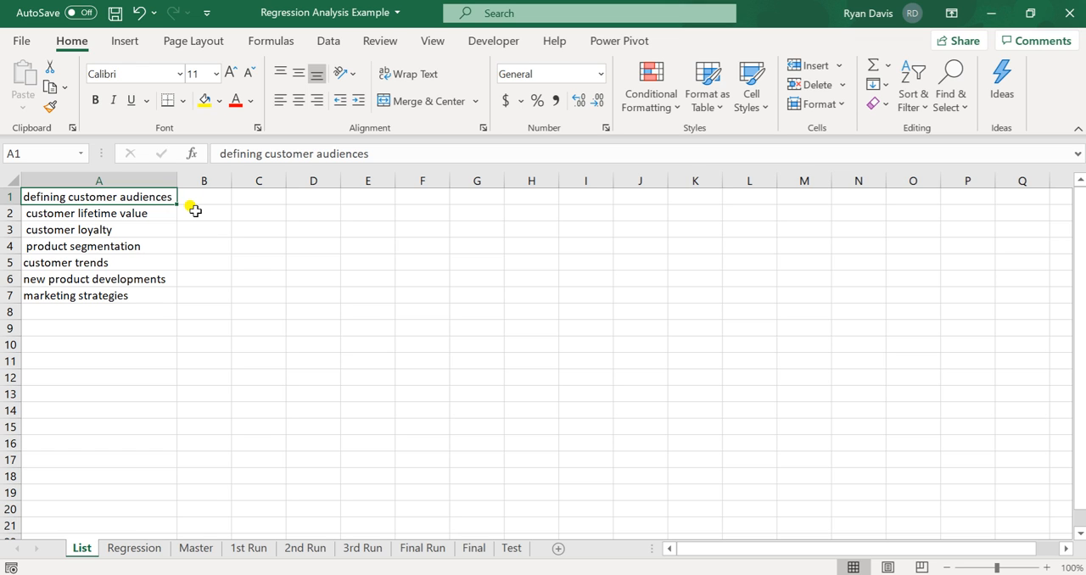
pyautogui.click(161, 213)
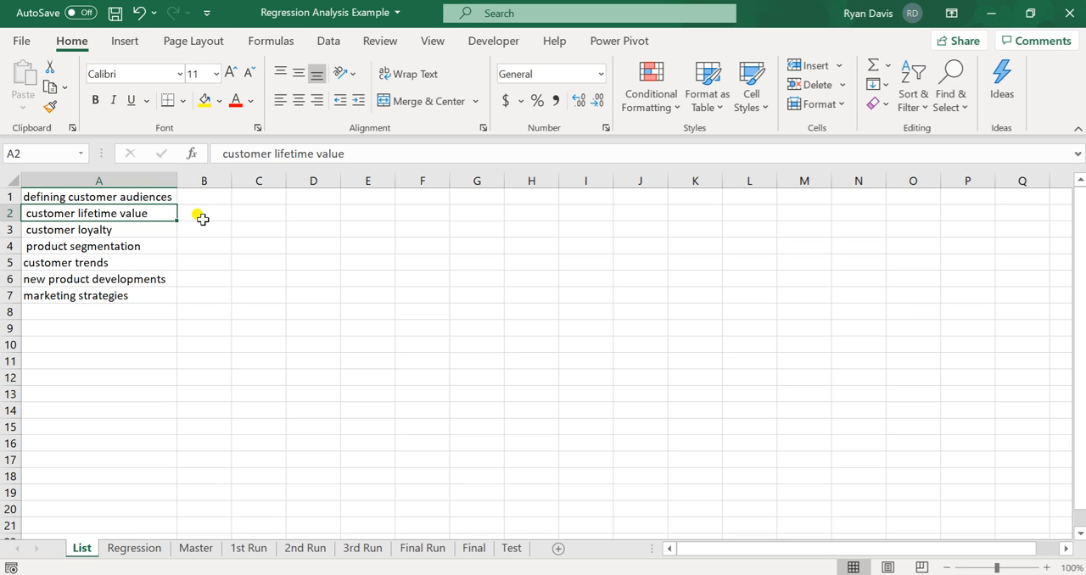
pyautogui.click(141, 228)
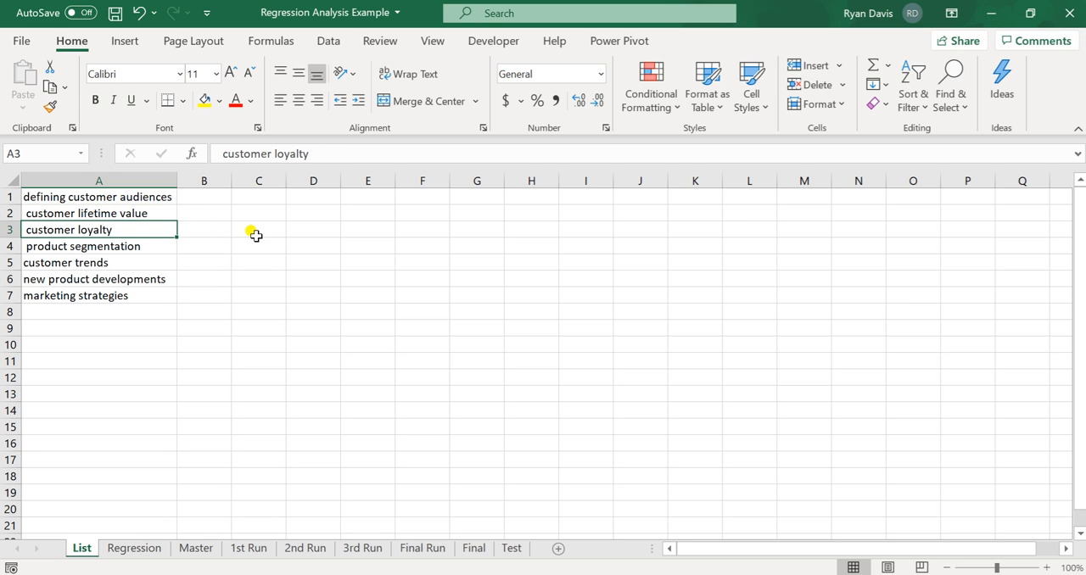
pyautogui.click(161, 244)
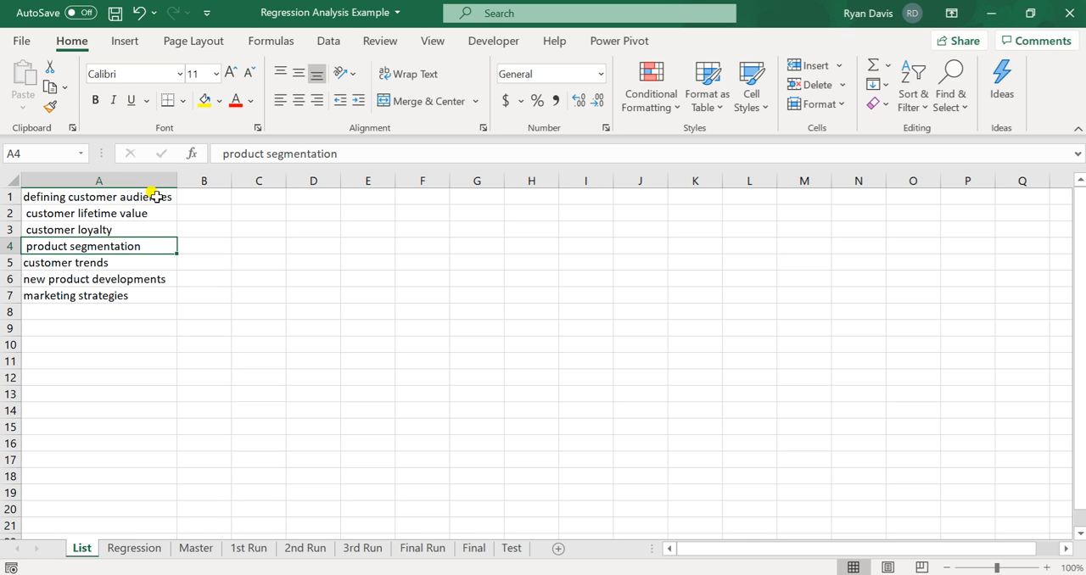
pyautogui.click(159, 260)
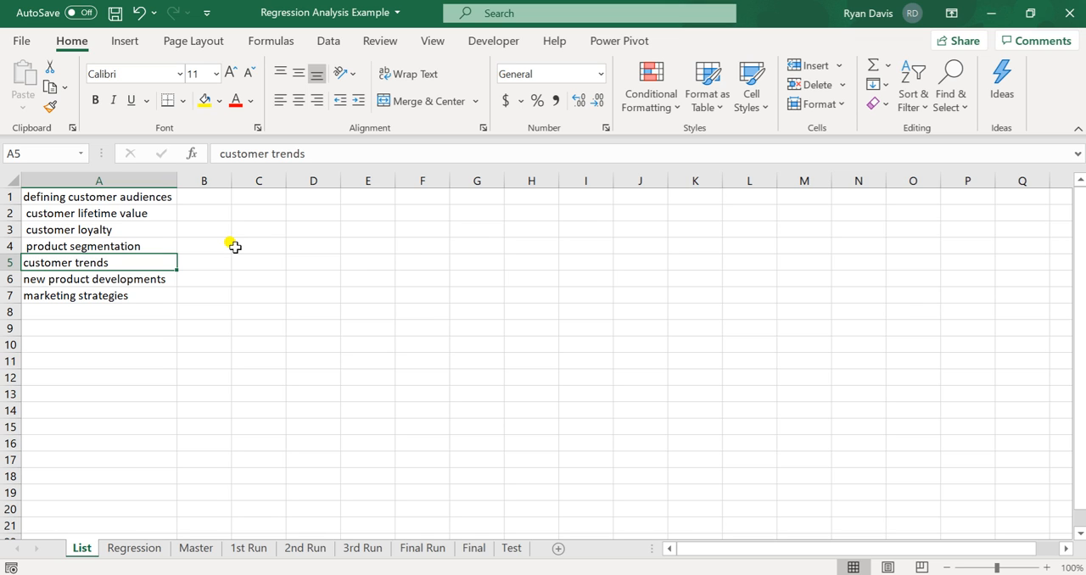
pyautogui.click(172, 279)
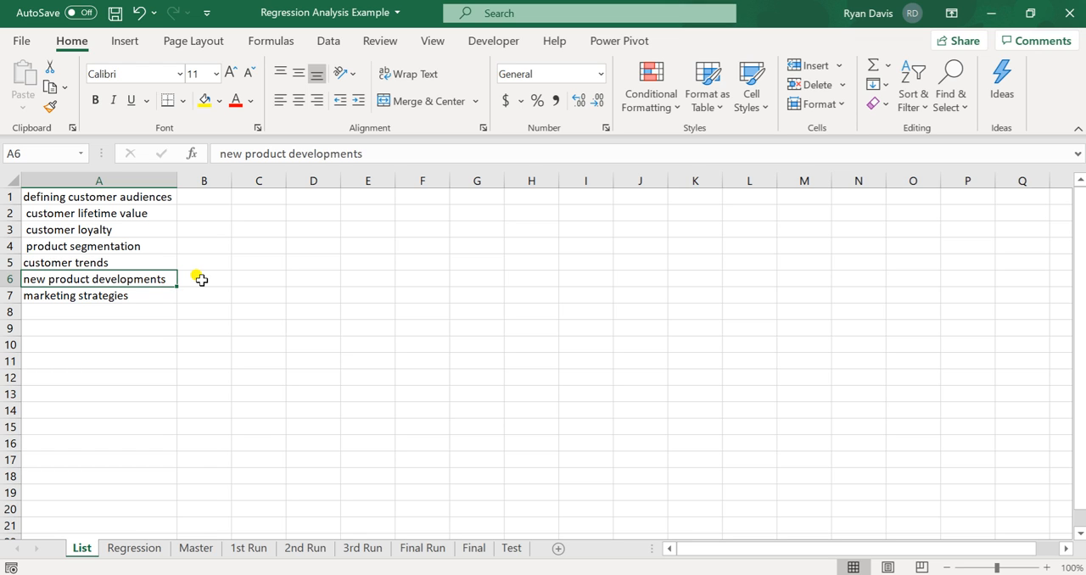
pyautogui.click(141, 291)
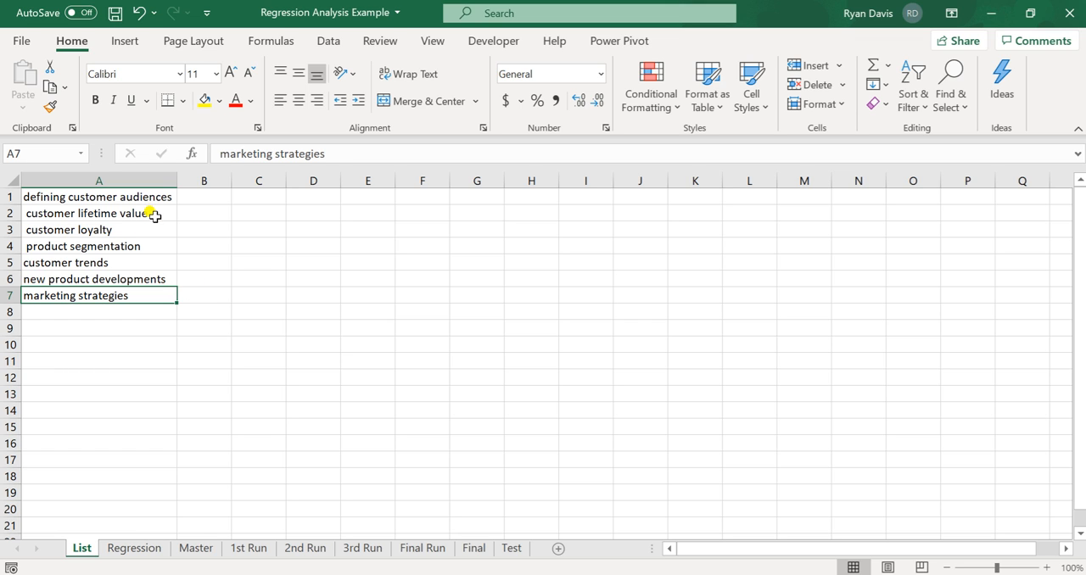
pyautogui.click(154, 216)
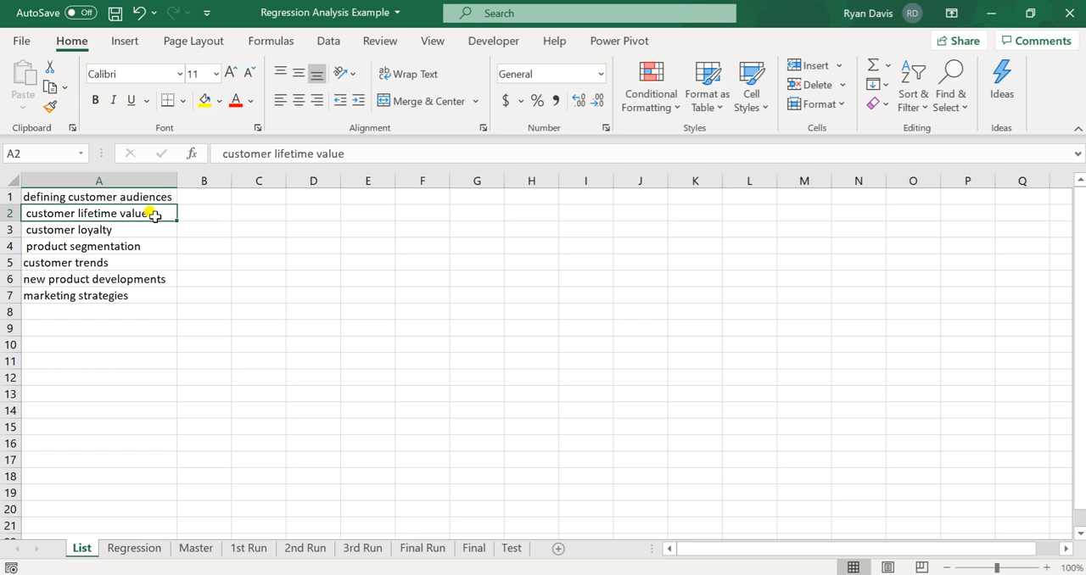
pyautogui.click(158, 298)
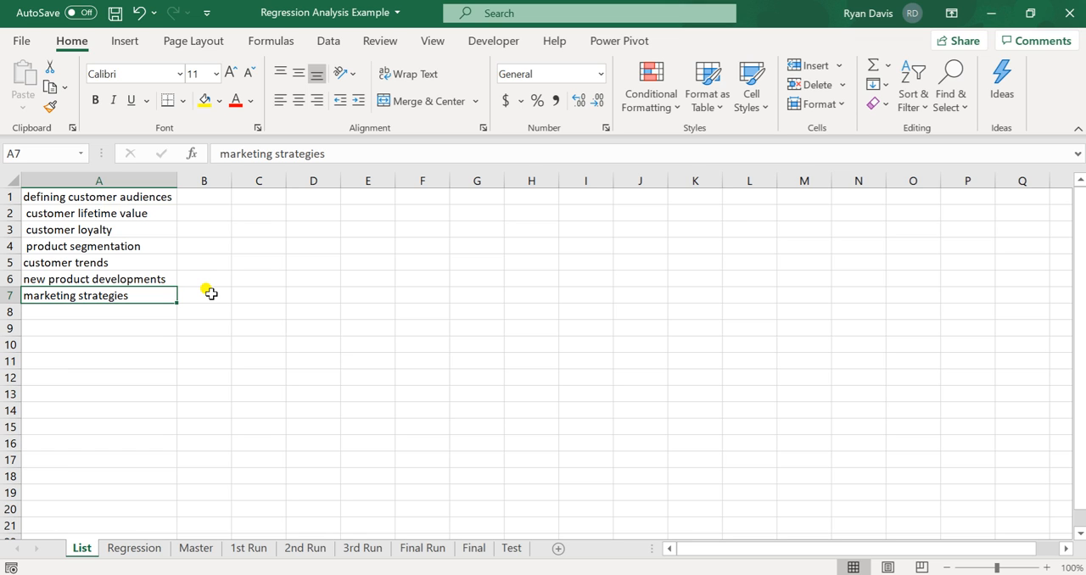
pyautogui.click(163, 197)
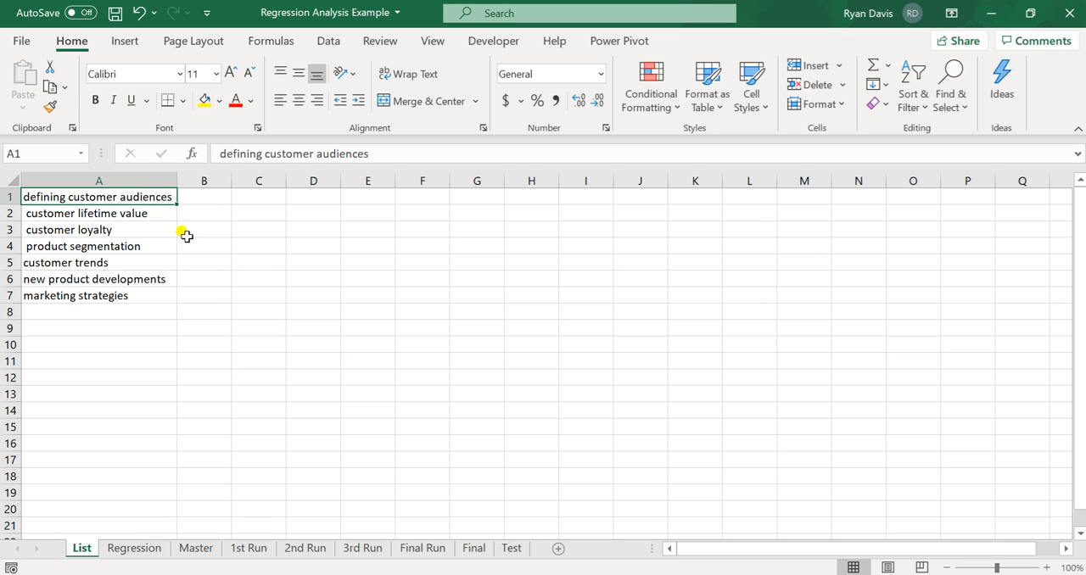
pyautogui.click(170, 296)
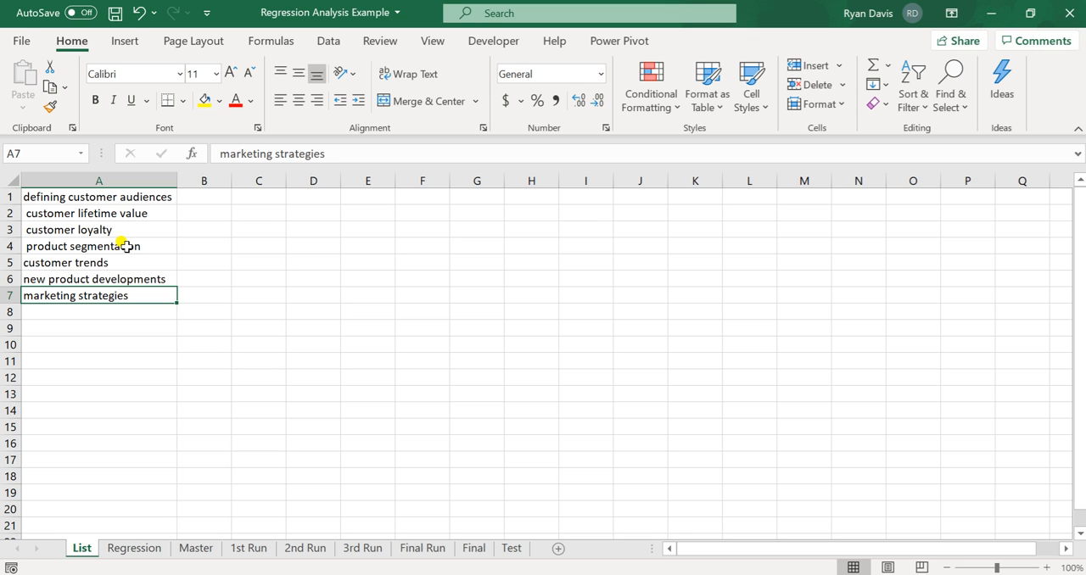
# - Read the outcome statement on the Regression sheet and examine the Master sheet's variable headers from Height to AST and its 3P% column
pyautogui.click(151, 551)
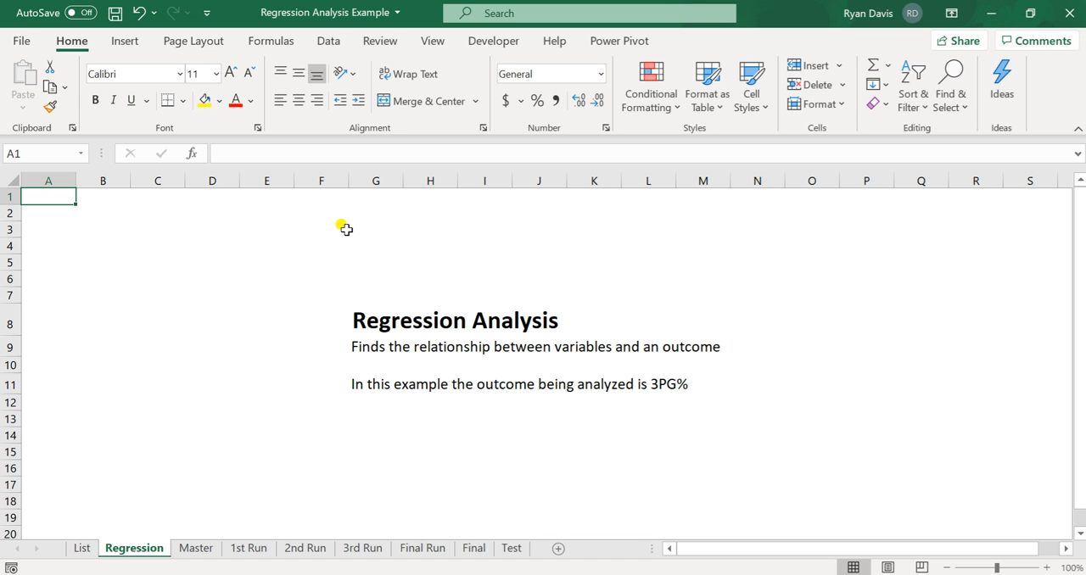
pyautogui.click(373, 379)
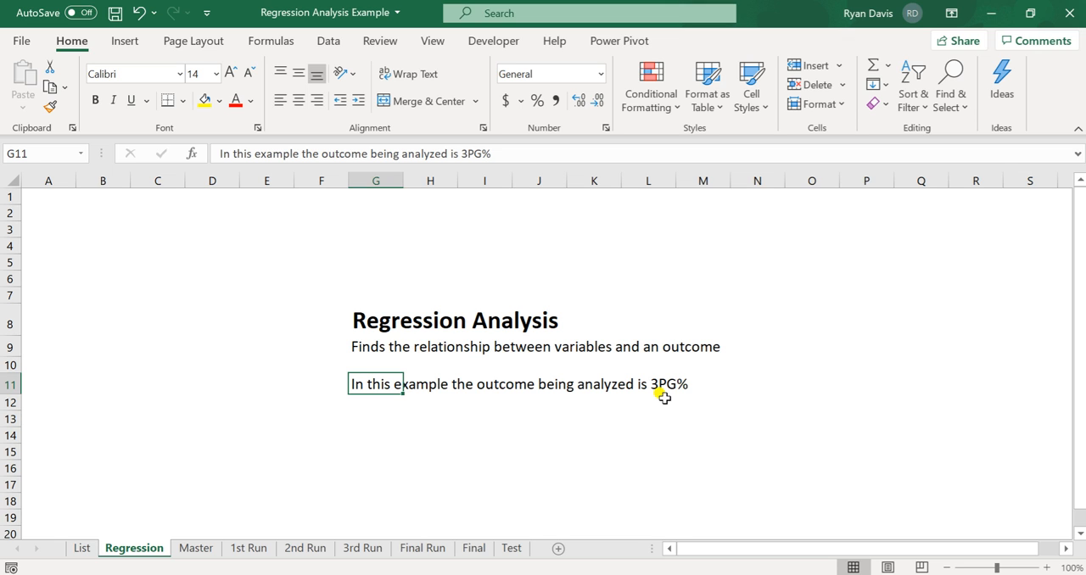
pyautogui.click(201, 549)
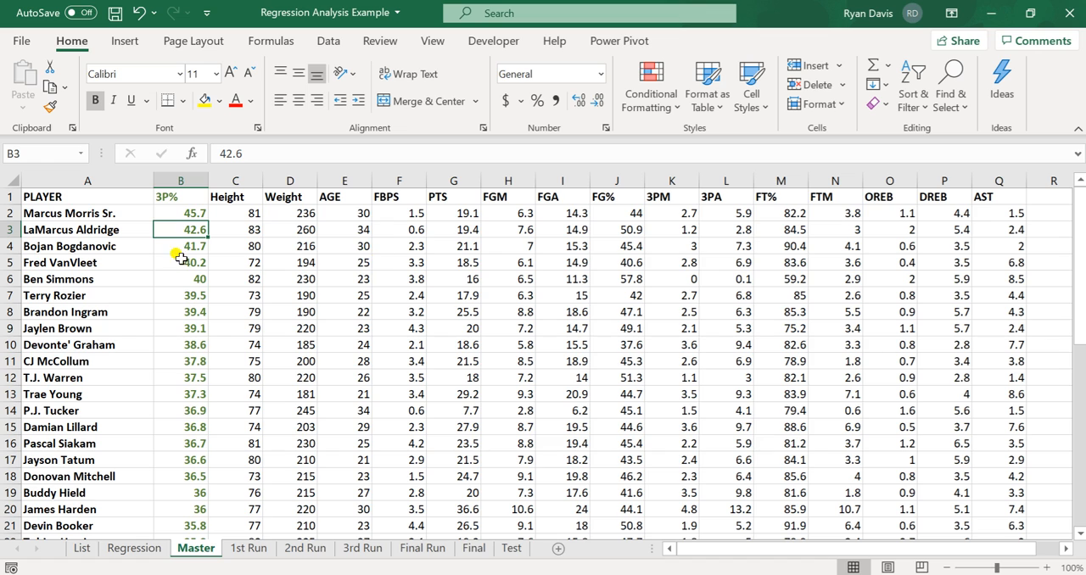
pyautogui.click(246, 193)
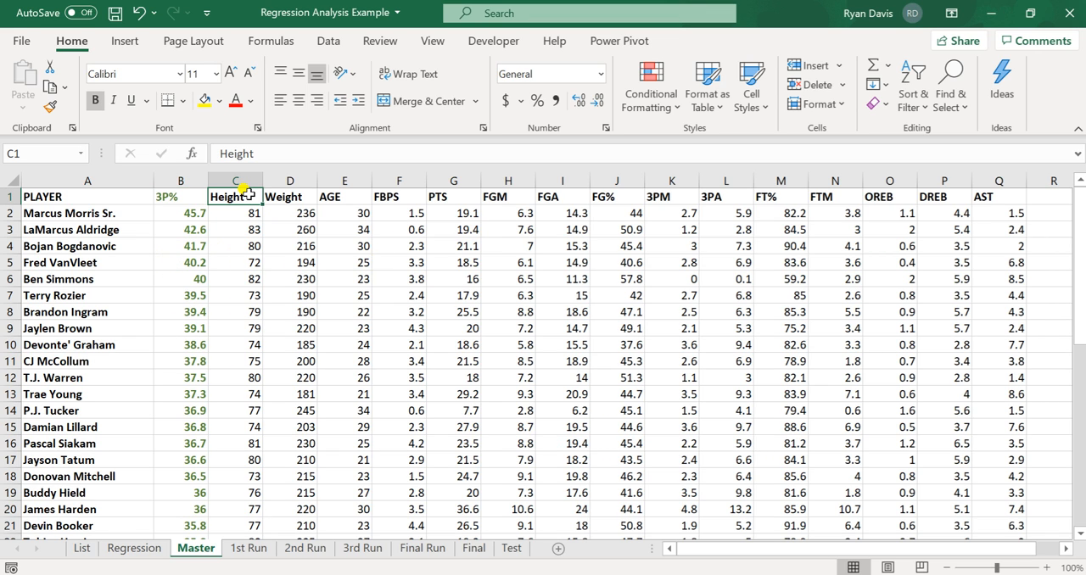
pyautogui.hotkey('ctrl', 'shift', 'Right')
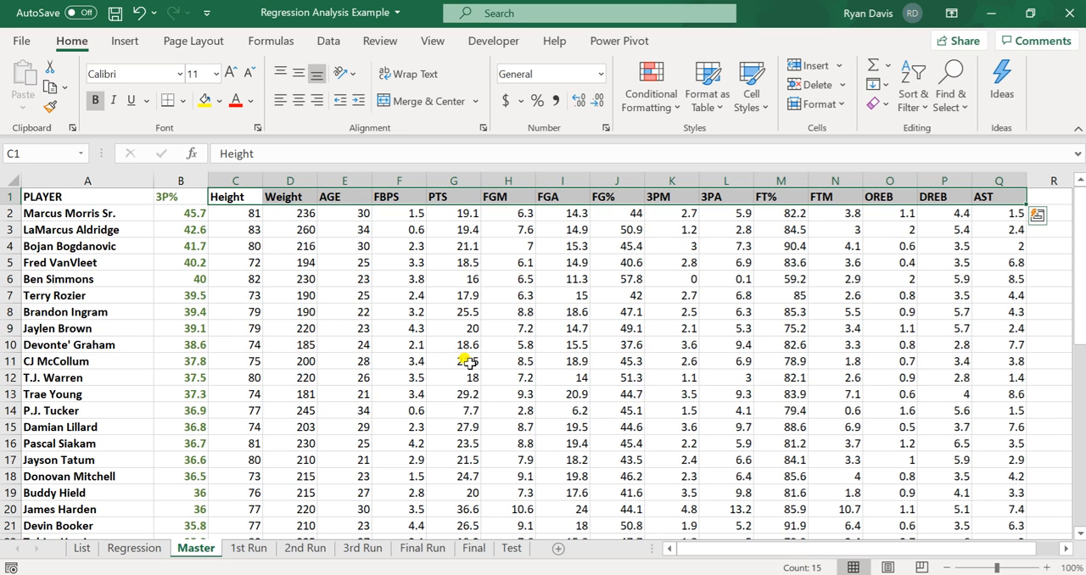
pyautogui.press('Left')
pyautogui.press('Down')
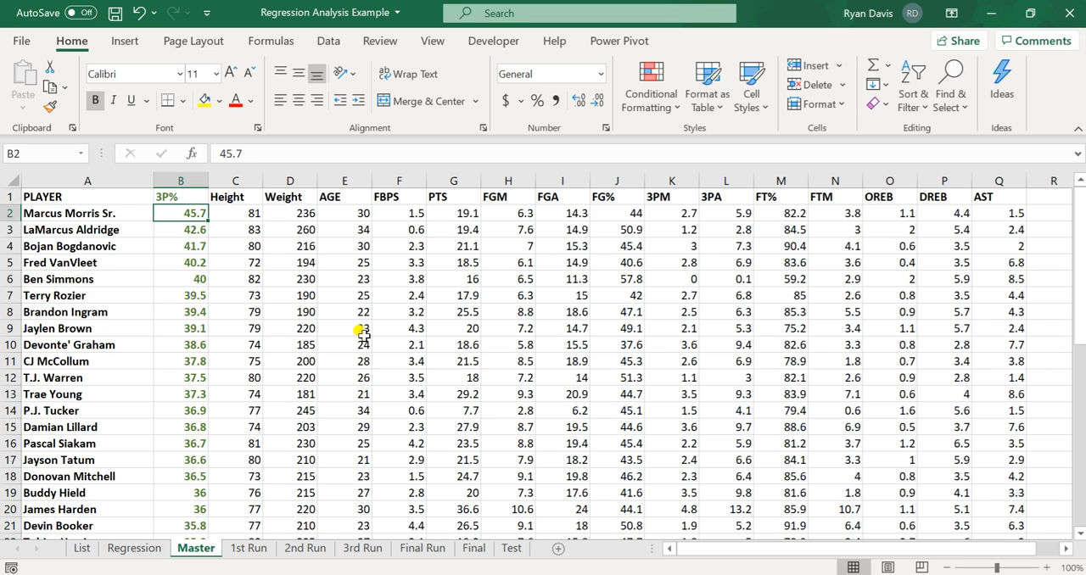
pyautogui.press('Up')
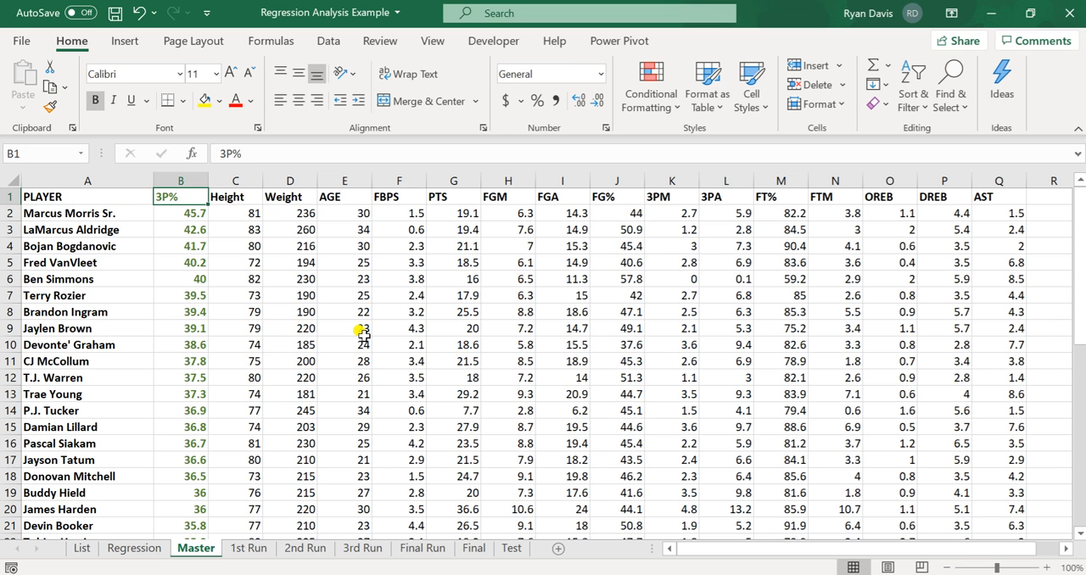
# - Examine the regression statistics and highlighted coefficient rows on the 1st Run sheet
pyautogui.click(258, 552)
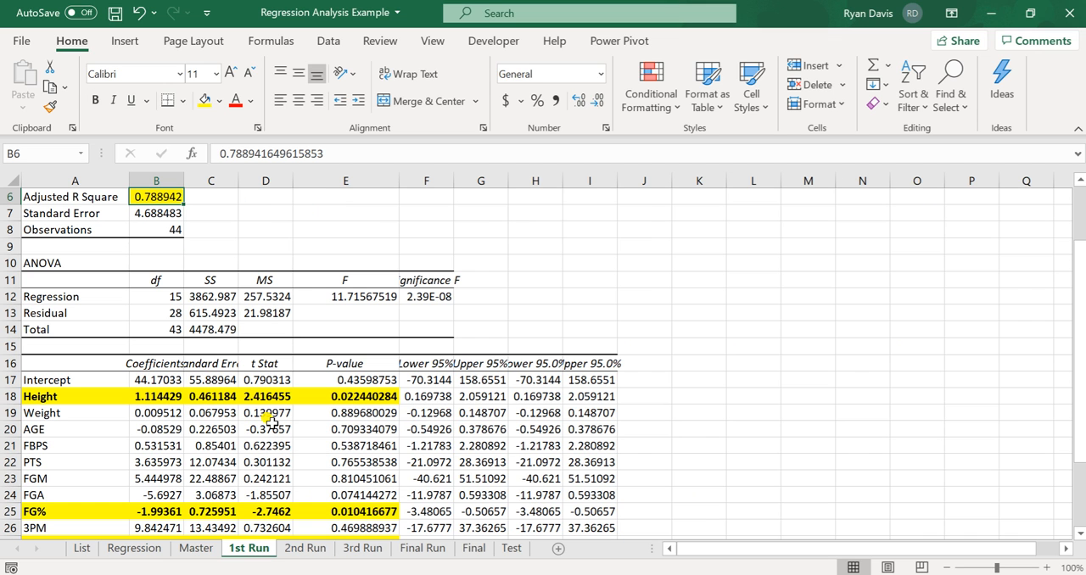
pyautogui.scroll(-1, 271, 421)
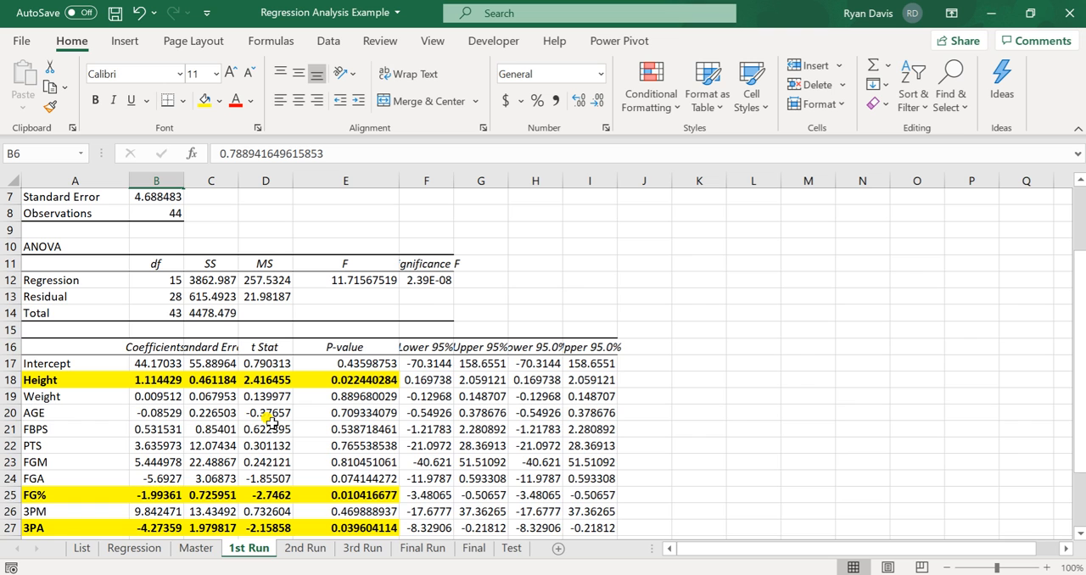
pyautogui.scroll(-1, 270, 421)
pyautogui.scroll(2, 270, 420)
pyautogui.scroll(1, 269, 419)
pyautogui.scroll(1, 266, 450)
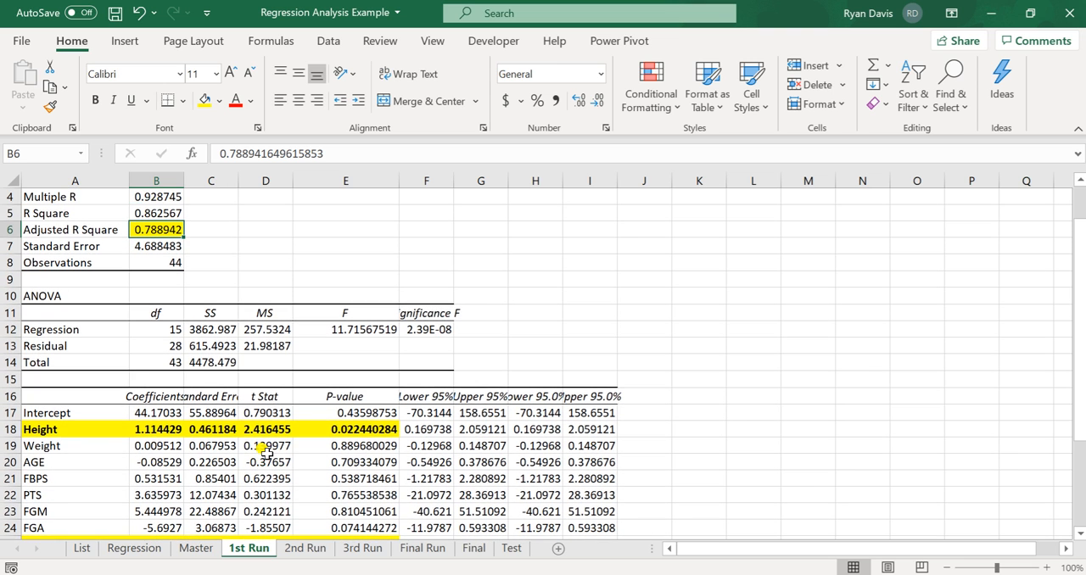
pyautogui.scroll(3, 267, 452)
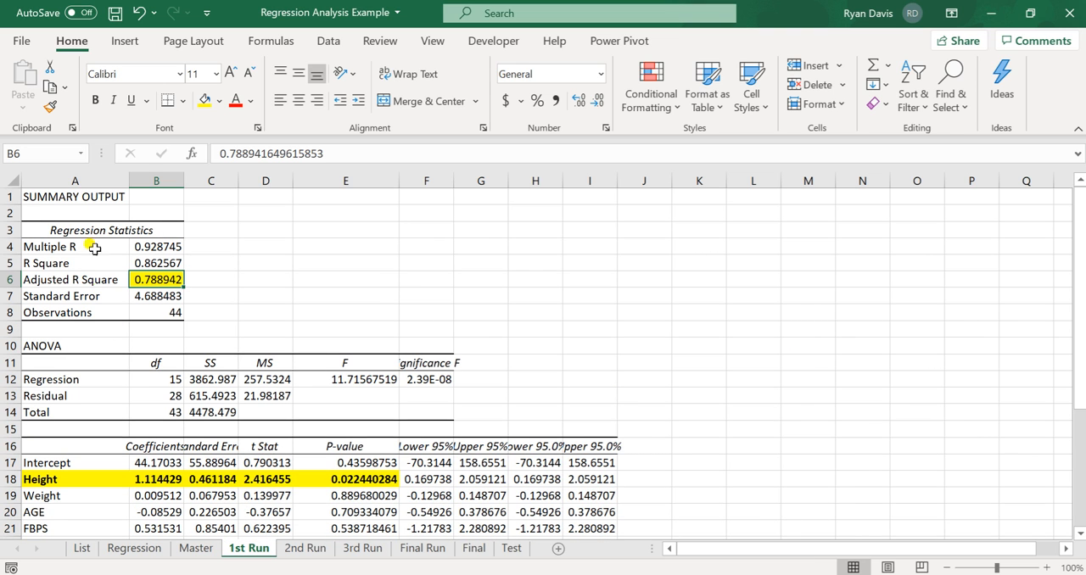
# - Look through the regression outputs and P-values on the 2nd Run and 3rd Run sheets
pyautogui.click(305, 548)
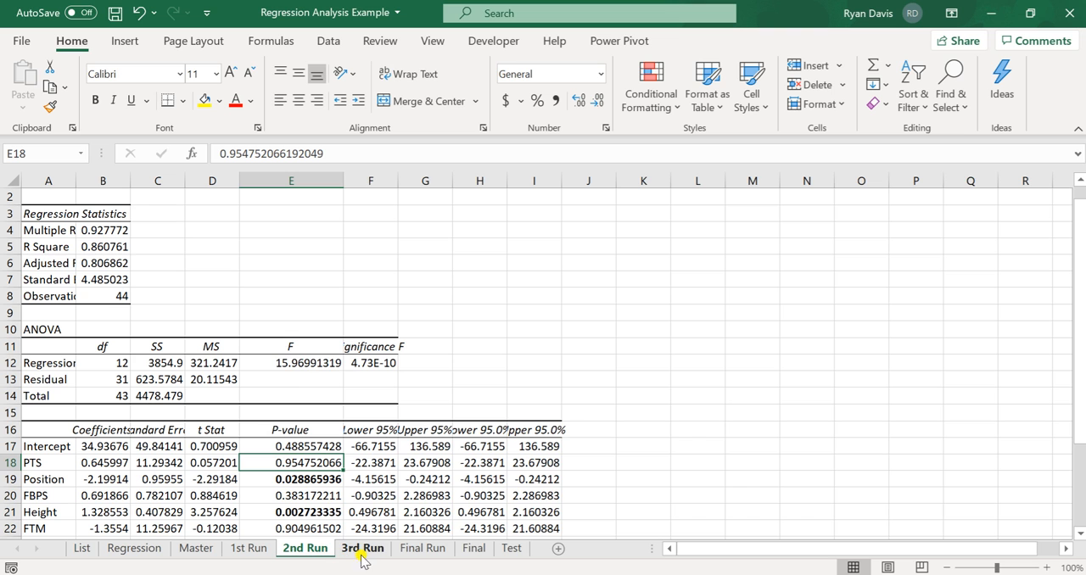
pyautogui.scroll(-2, 365, 427)
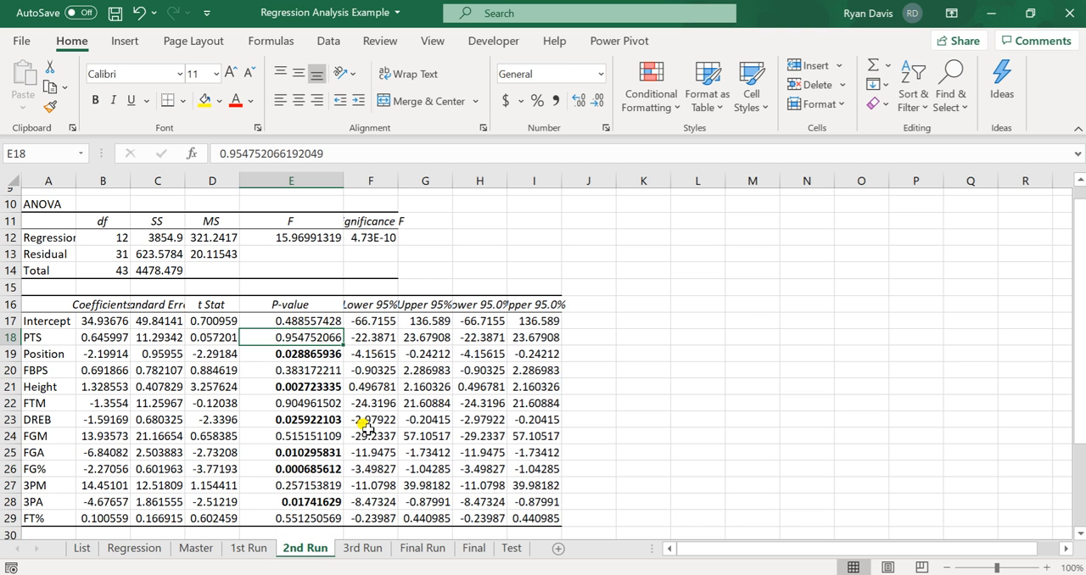
pyautogui.click(370, 551)
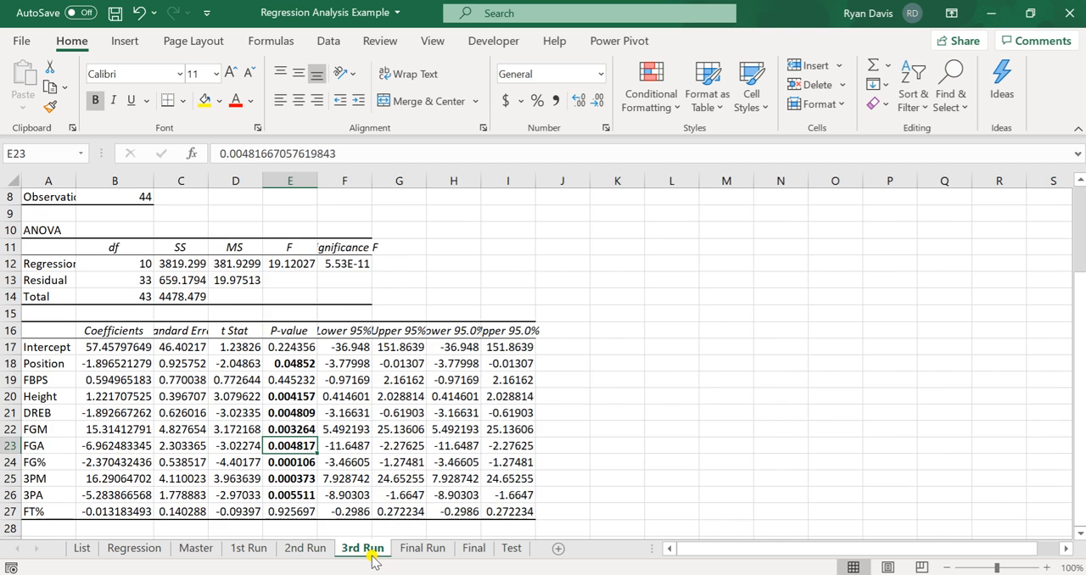
pyautogui.scroll(3, 419, 496)
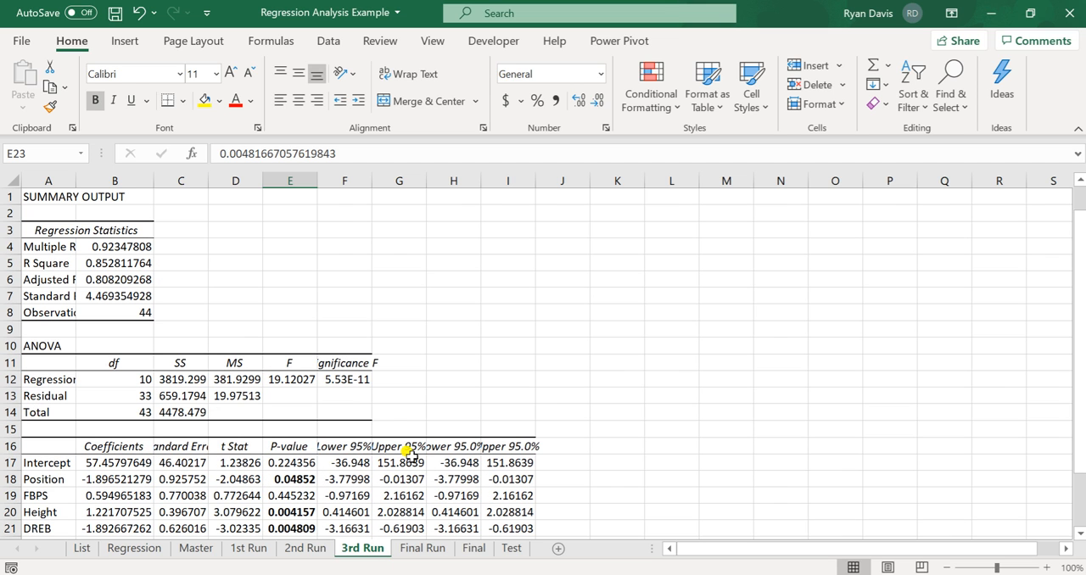
# - Inspect the Adjusted R Square value in cell B6 of the Final Run sheet's regression summary
pyautogui.click(422, 550)
pyautogui.scroll(2, 343, 463)
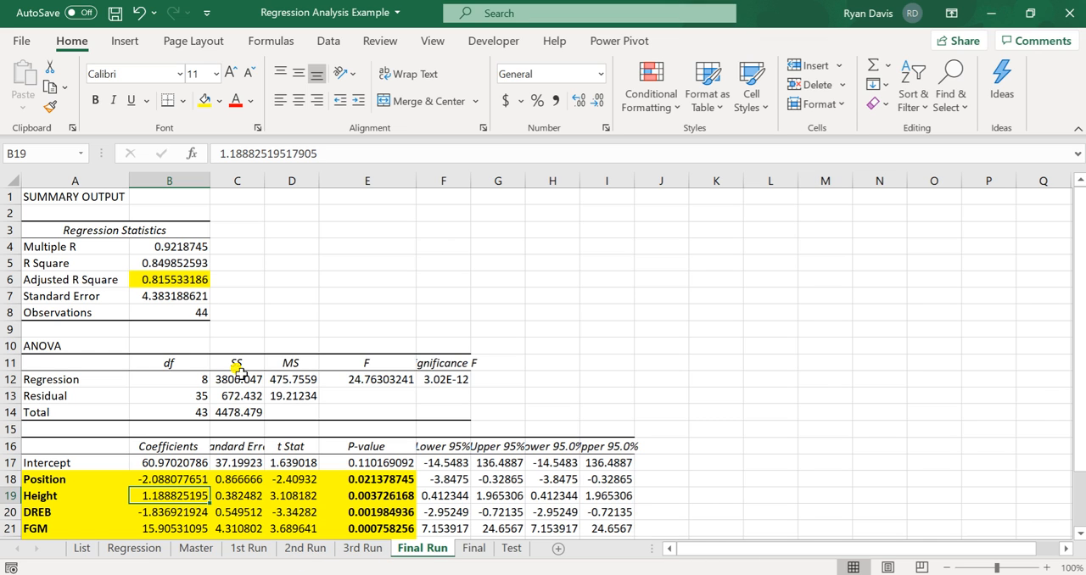
pyautogui.click(173, 281)
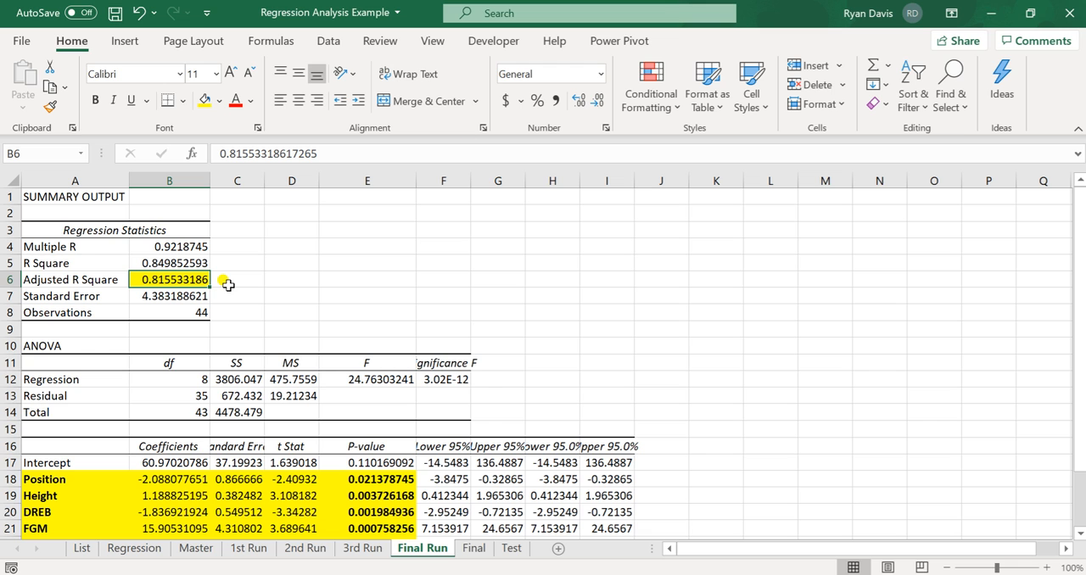
pyautogui.scroll(-1, 227, 285)
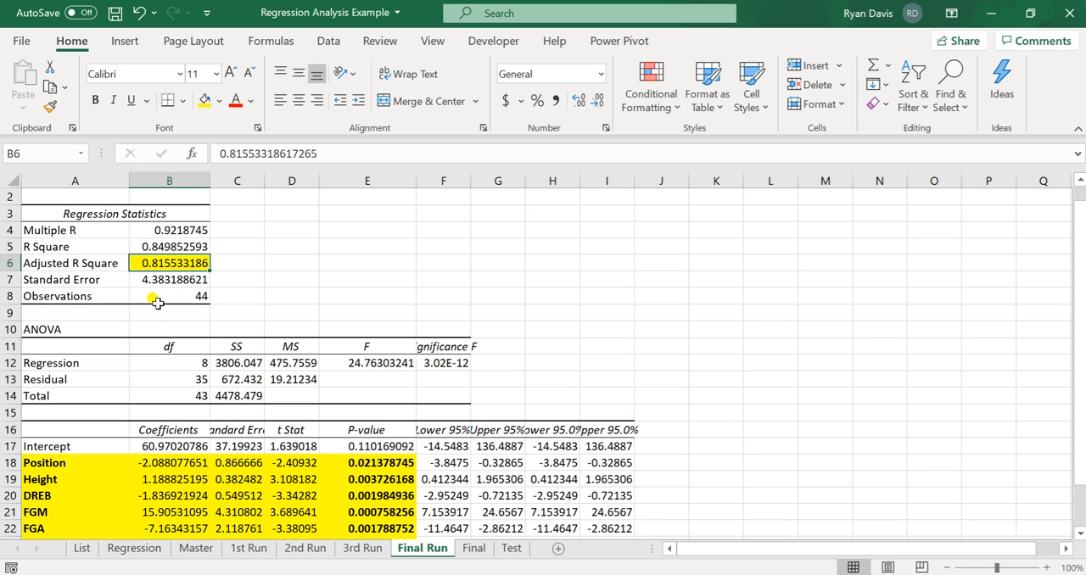
# - Compare the highlighted variables and P-values on the 1st Run sheet with those on the Final Run sheet
pyautogui.click(248, 548)
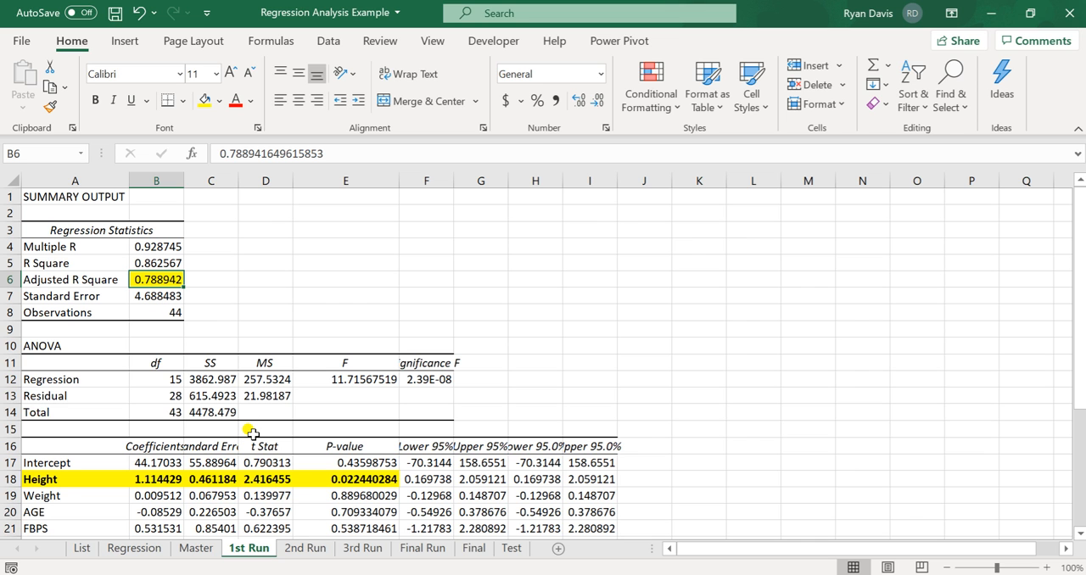
pyautogui.scroll(-2, 253, 434)
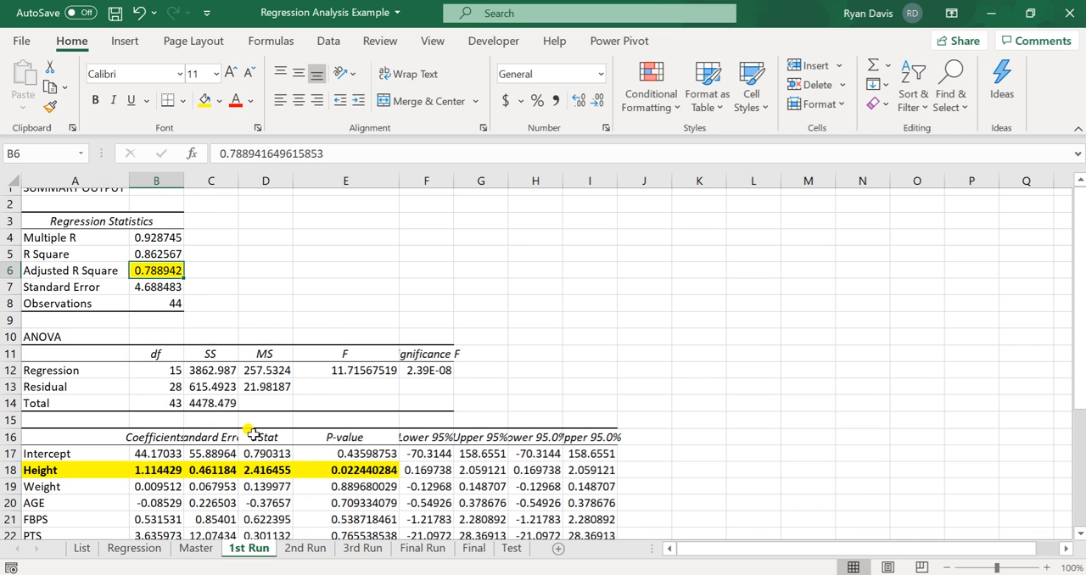
pyautogui.scroll(-1, 252, 434)
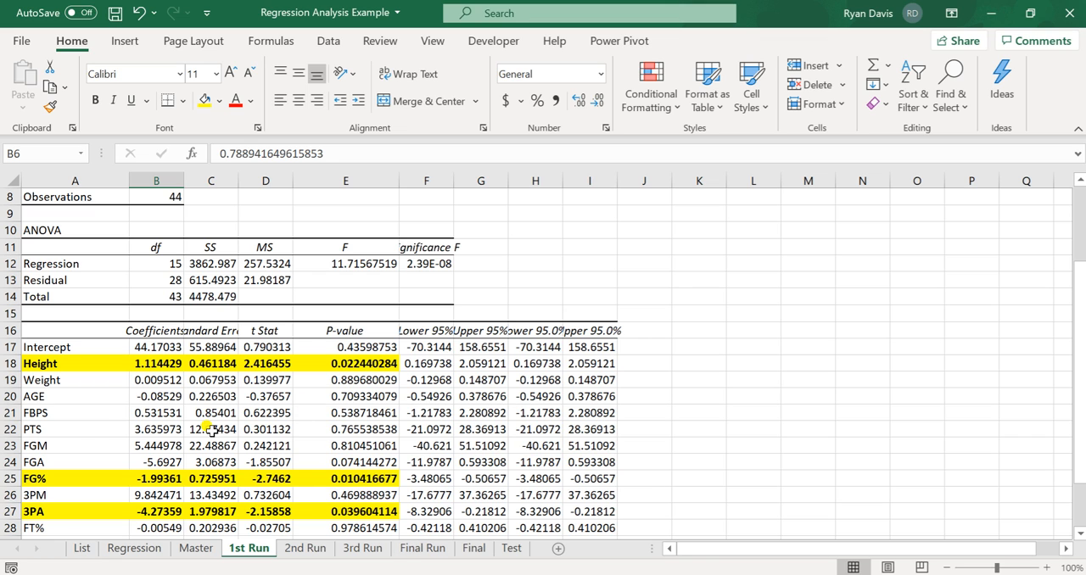
pyautogui.click(431, 550)
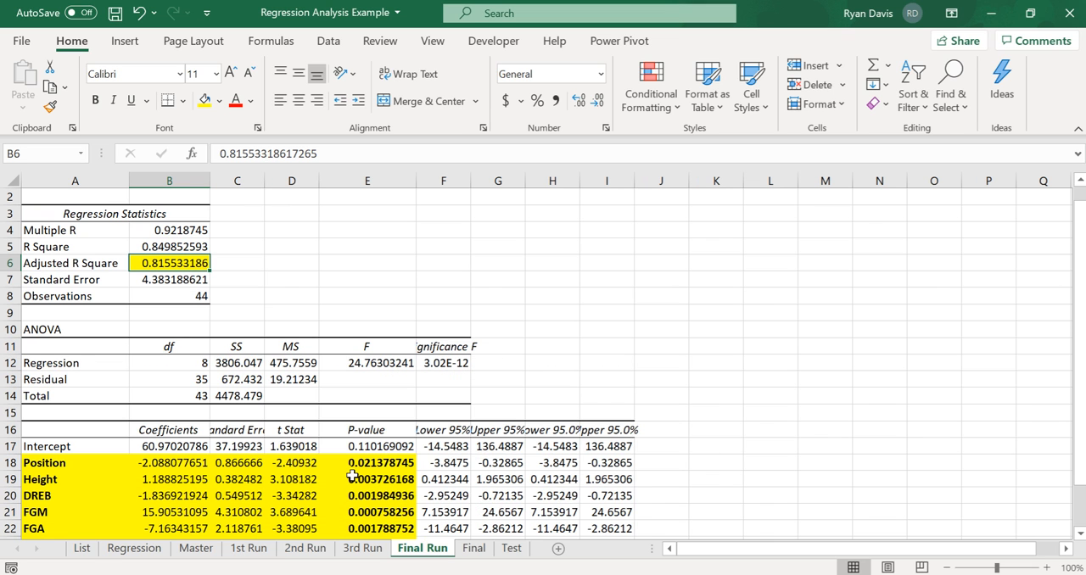
pyautogui.scroll(-2, 352, 477)
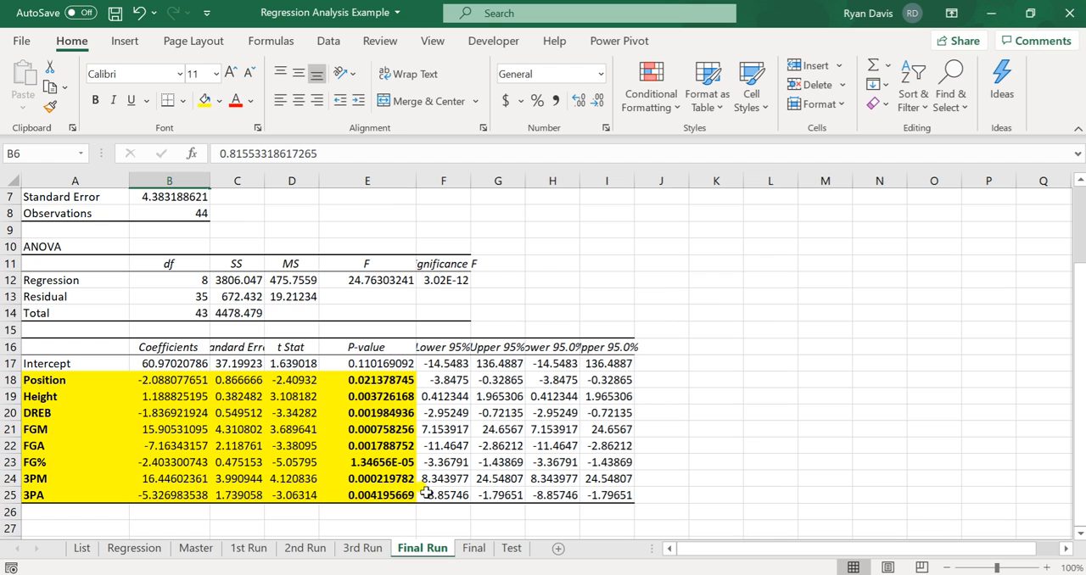
# - Review the player rows on the Final sheet, from the first player through the last one in column A
pyautogui.click(480, 548)
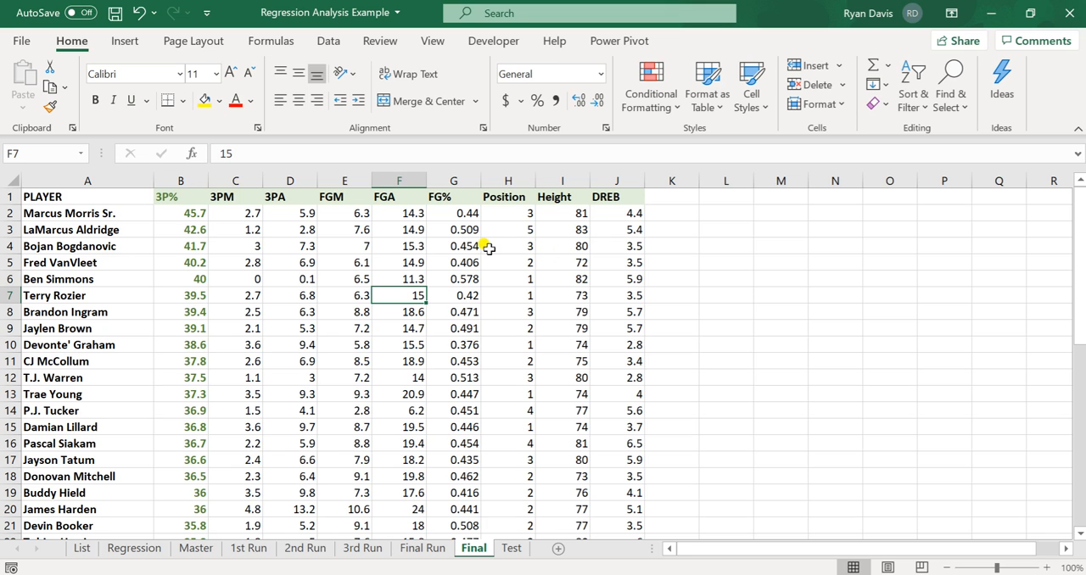
pyautogui.click(127, 309)
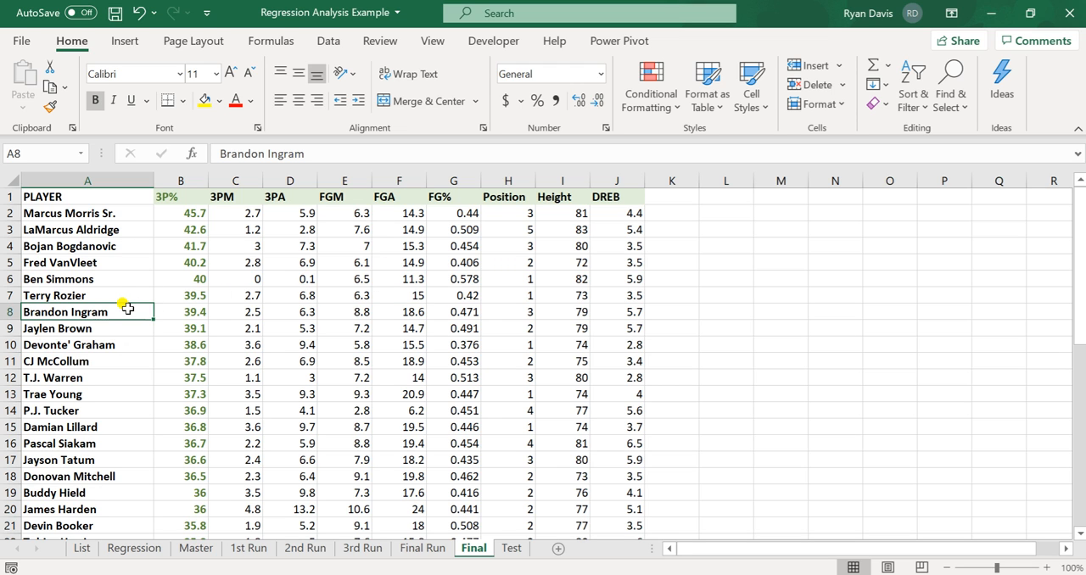
pyautogui.hotkey('ctrl', 'Down')
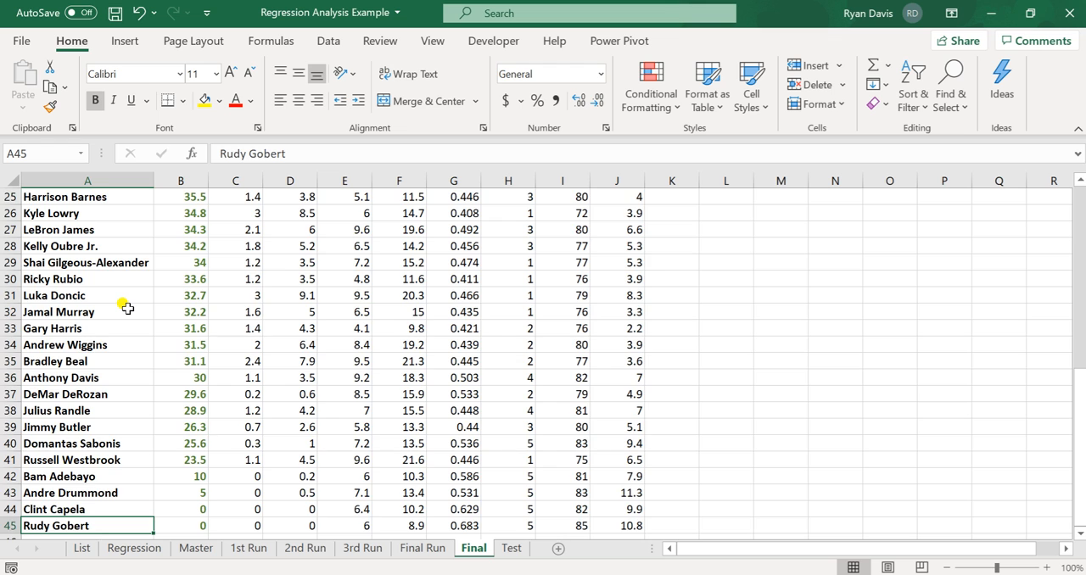
pyautogui.hotkey('ctrl', 'Up')
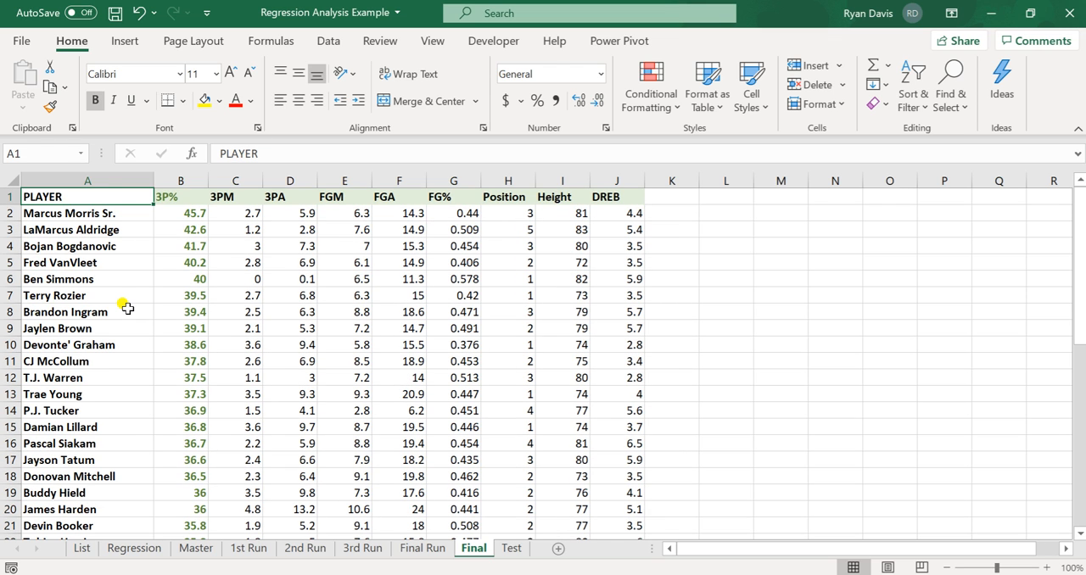
pyautogui.press('Down')
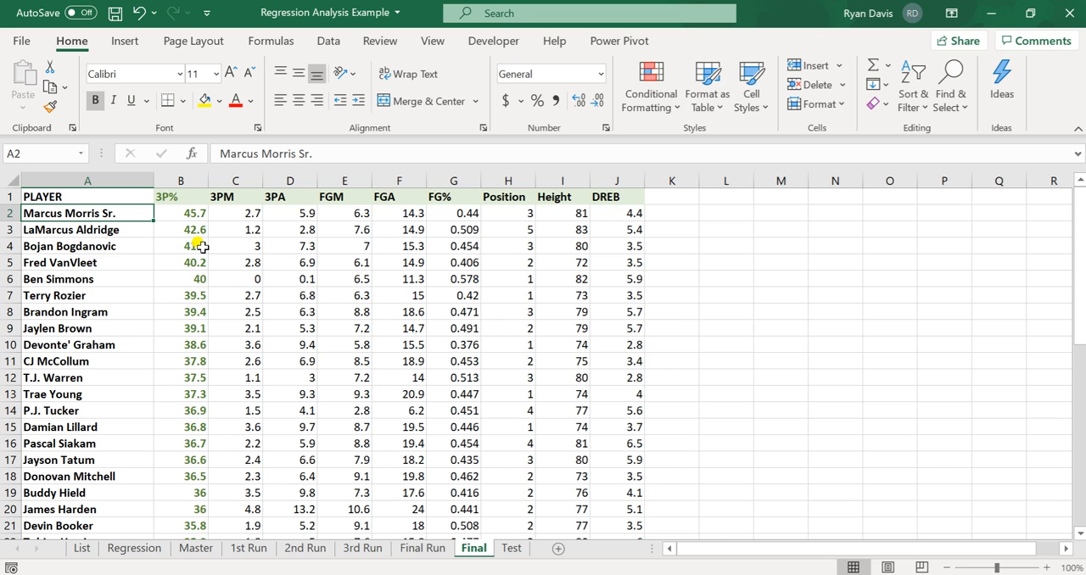
# - On the Test sheet, add the bold header 3P% in cell B1
pyautogui.click(513, 550)
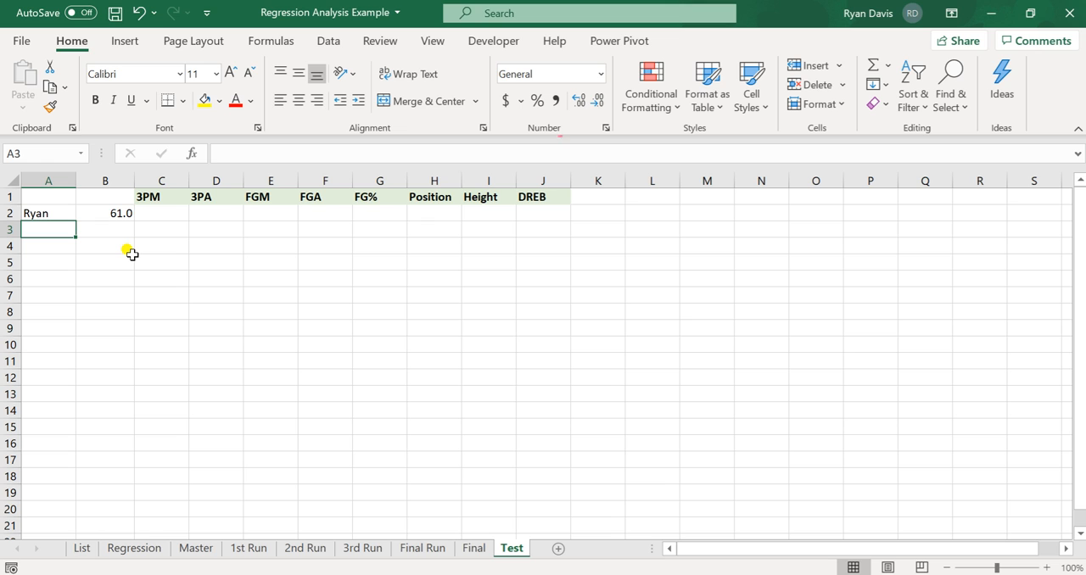
pyautogui.press('Up')
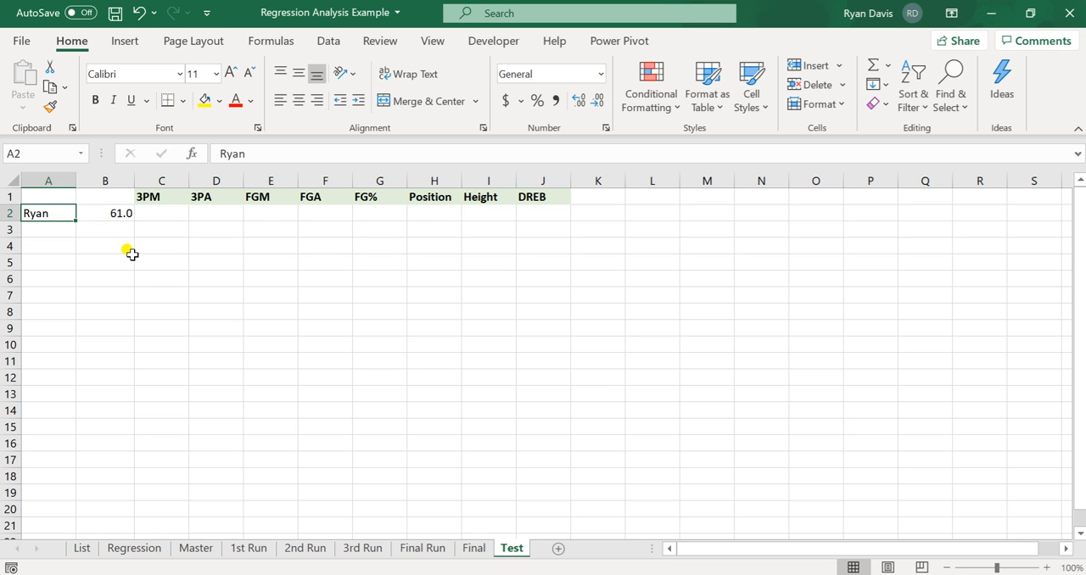
pyautogui.press('Right')
pyautogui.press('Up')
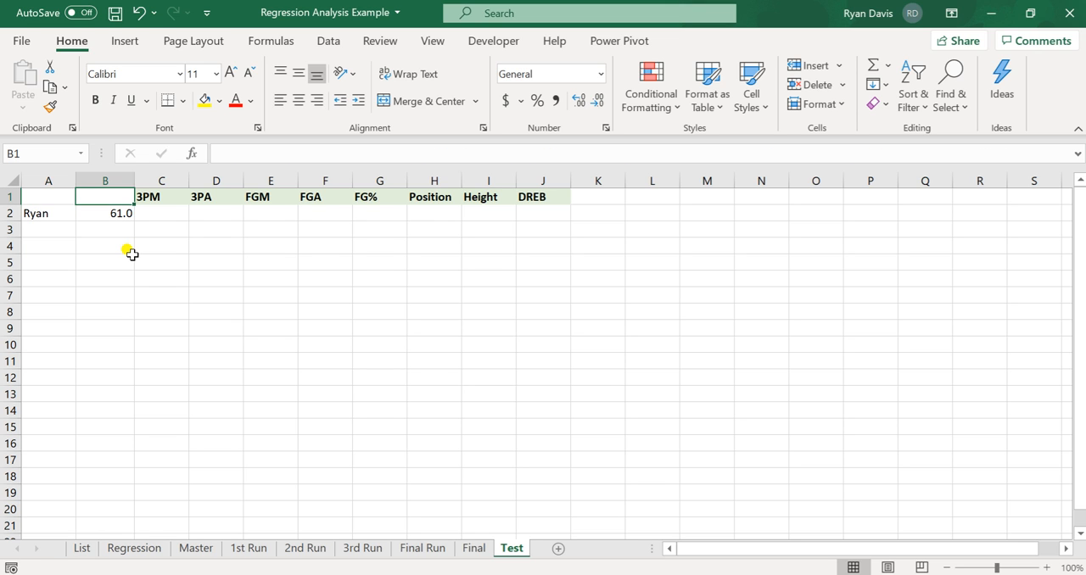
pyautogui.write('3P')
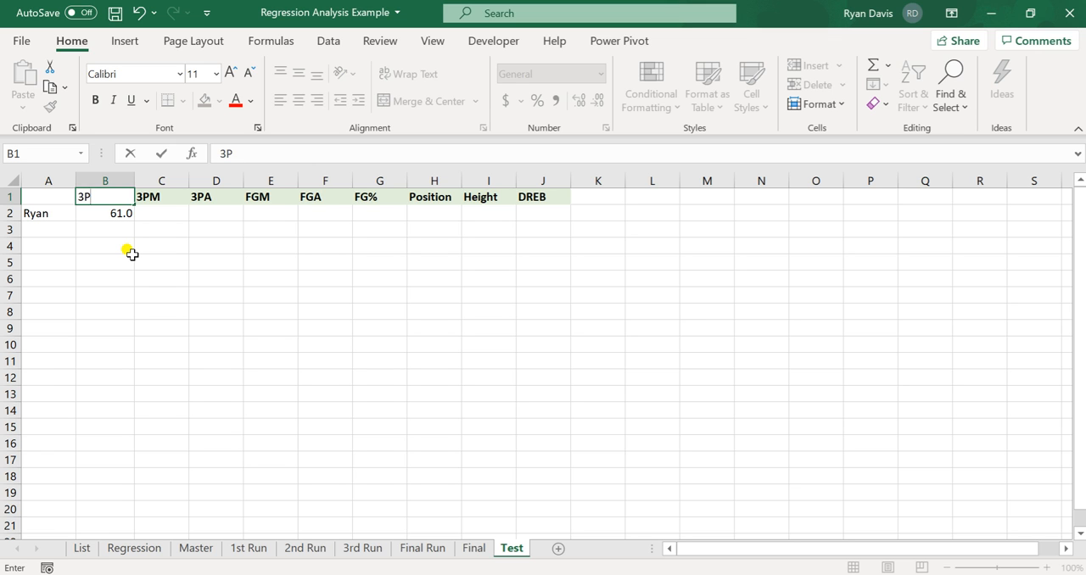
pyautogui.write('%')
pyautogui.press('Return')
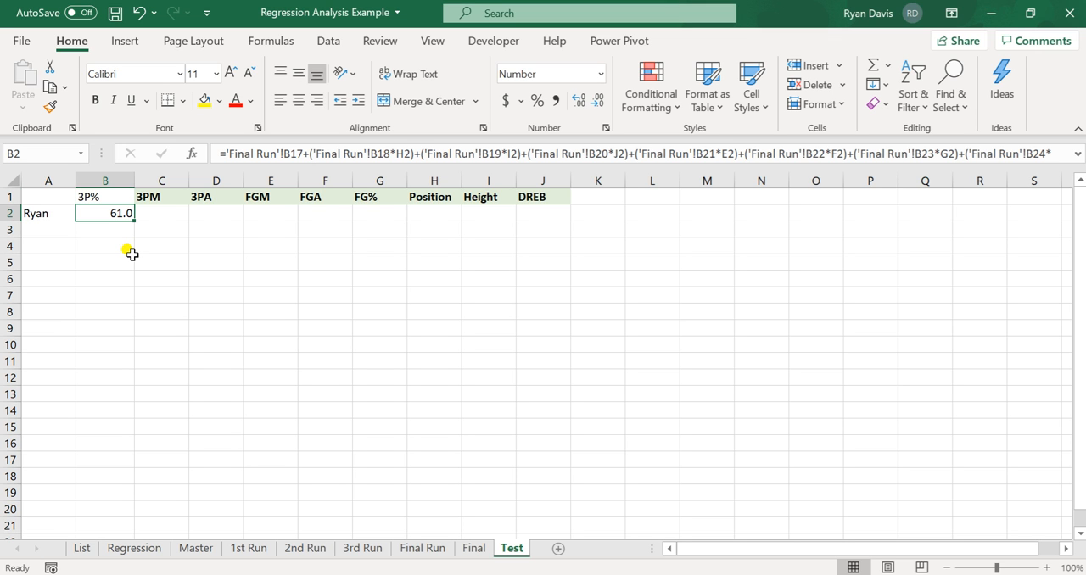
pyautogui.press('Up')
pyautogui.hotkey('ctrl', 'b')
# - Inspect the regression formula in cell B2 and the cells it references, without changing it
pyautogui.press('Right')
pyautogui.press('Left')
pyautogui.click(299, 152)
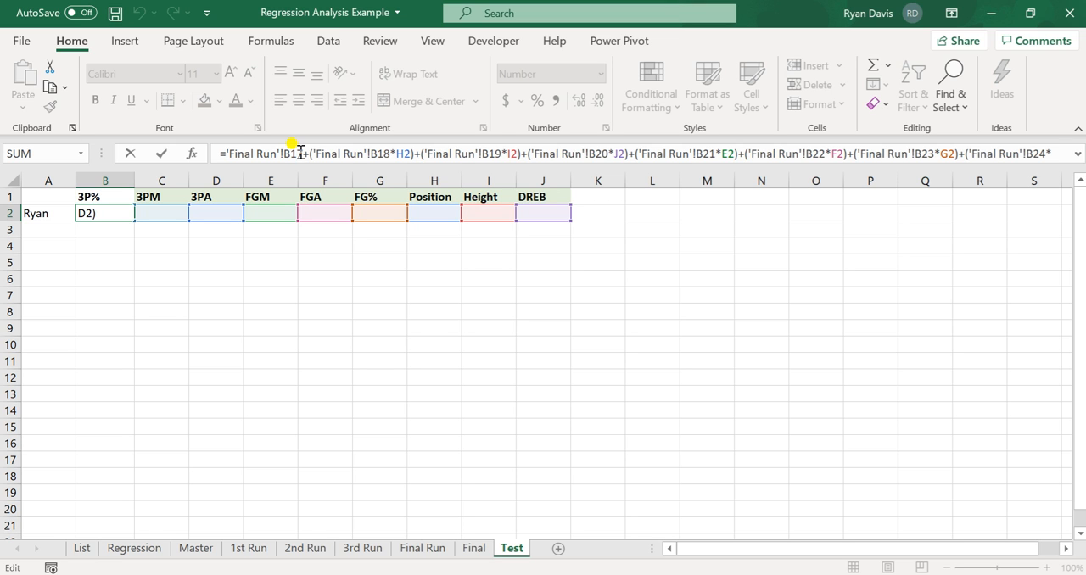
pyautogui.hotkey('ctrl', 'Return')
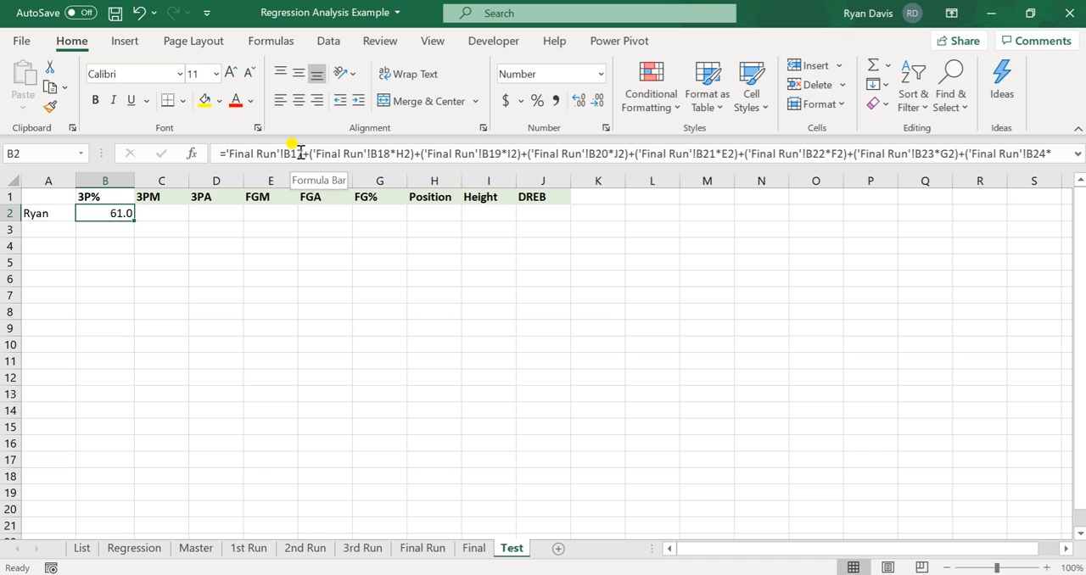
# - Enter 3 for 3PM in C2 and 6 for 3PA in D2
pyautogui.press('Tab')
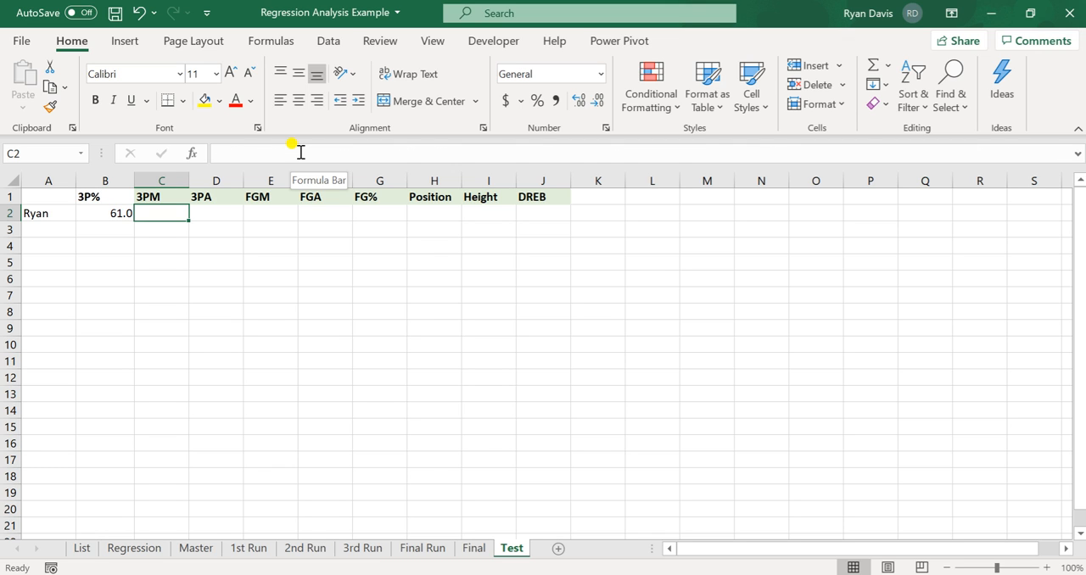
pyautogui.press('Tab')
pyautogui.press('Tab')
pyautogui.hotkey('shift', 'Tab')
pyautogui.hotkey('shift', 'Tab')
pyautogui.write('3')
pyautogui.press('Tab')
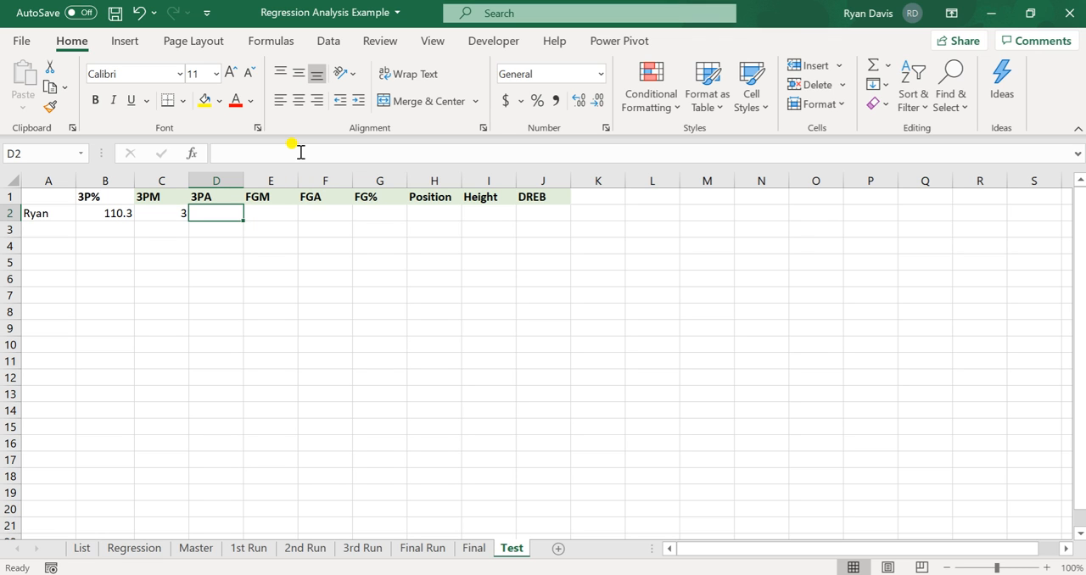
pyautogui.write('5')
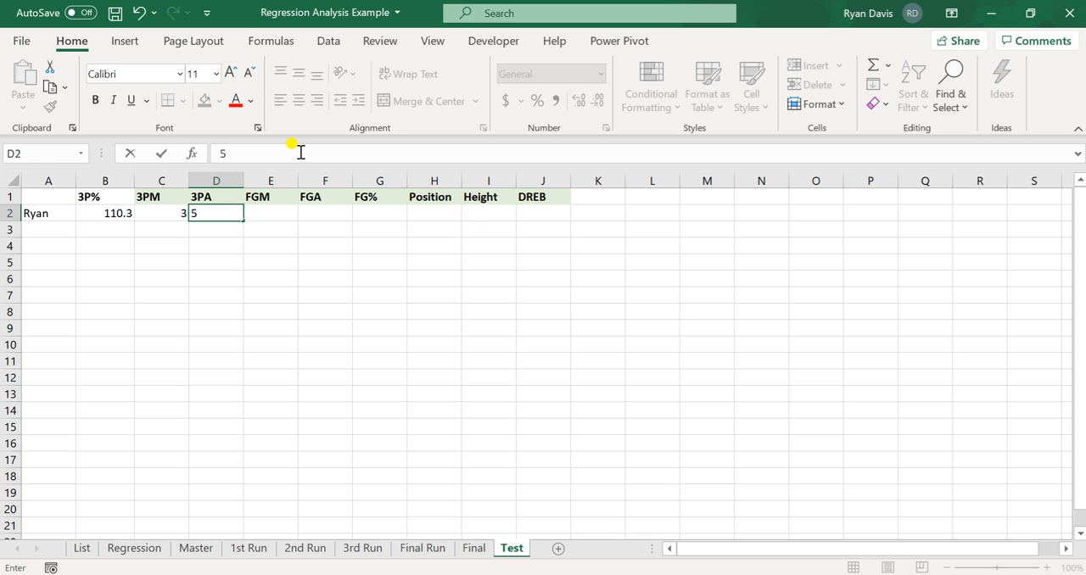
pyautogui.press('BackSpace')
pyautogui.write('6')
pyautogui.press('Tab')
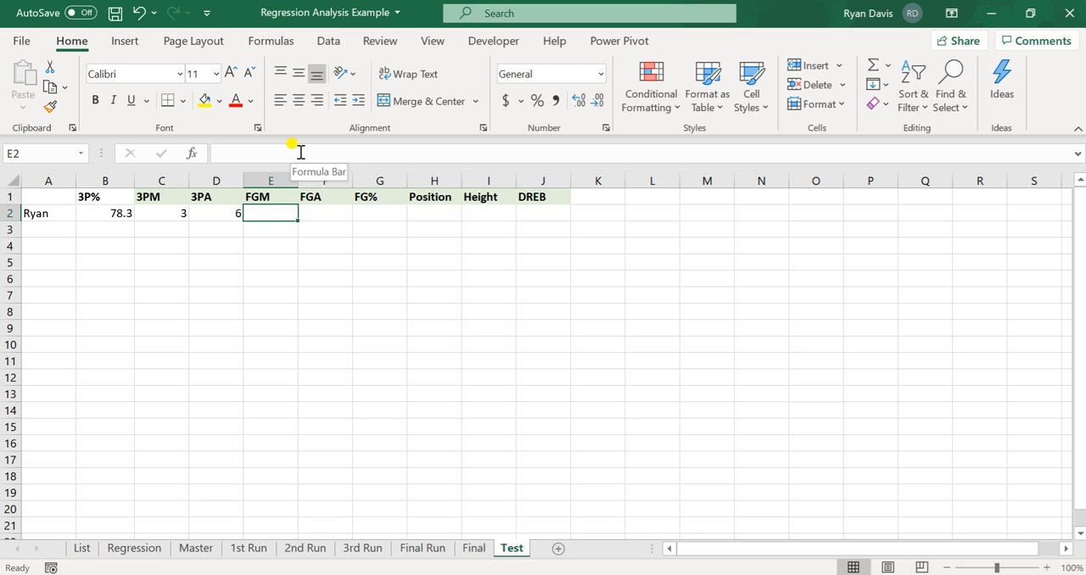
# - Enter 5 for FGM in E2 and 12 for FGA in F2
pyautogui.write('5')
pyautogui.press('Tab')
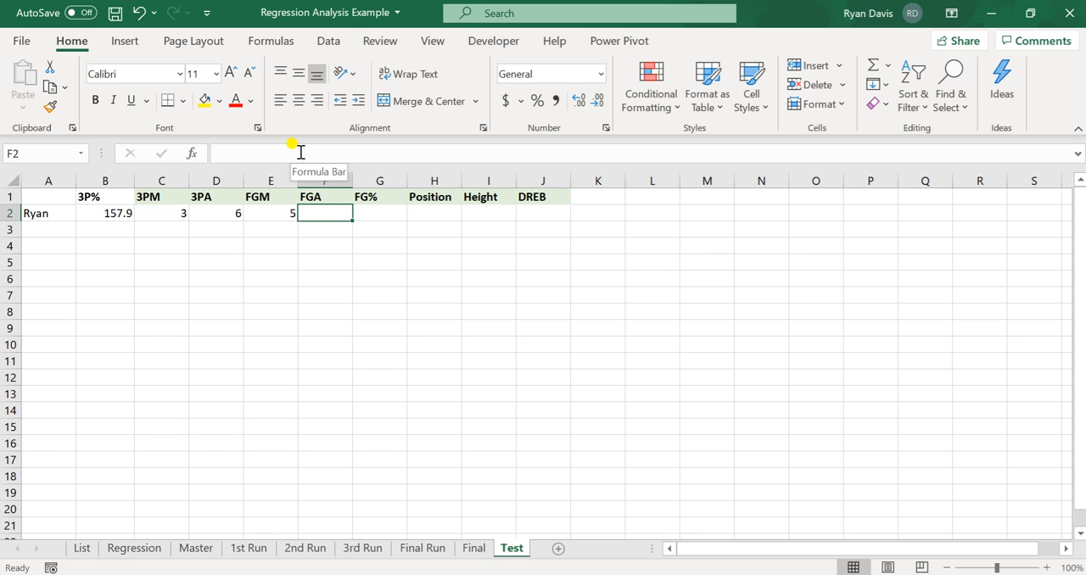
pyautogui.write('12')
pyautogui.press('Tab')
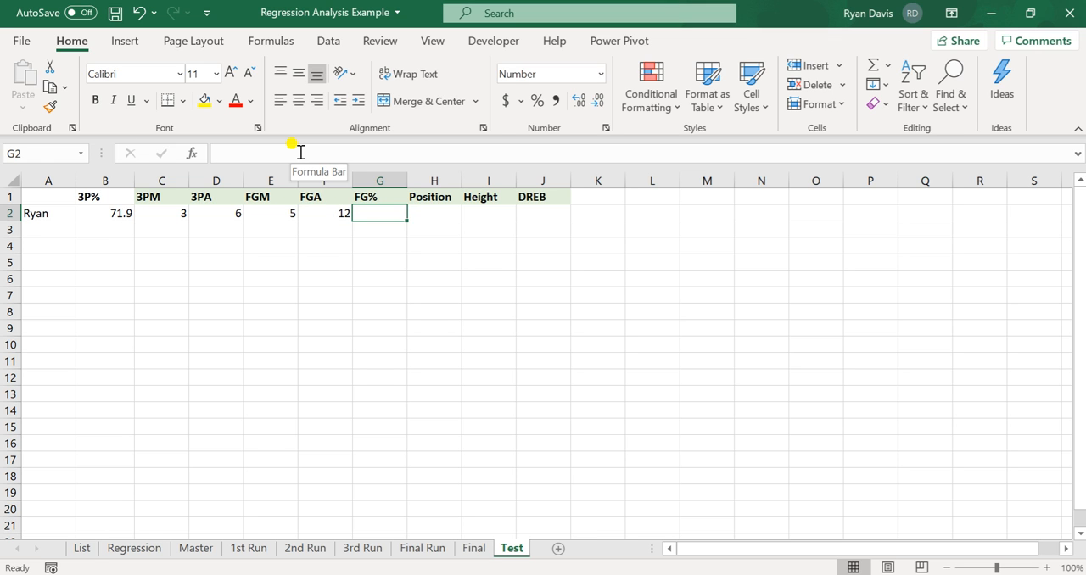
# - Calculate FG% in cell G2 from FGM and FGA with the formula =(E2/F2)*100
pyautogui.write('=')
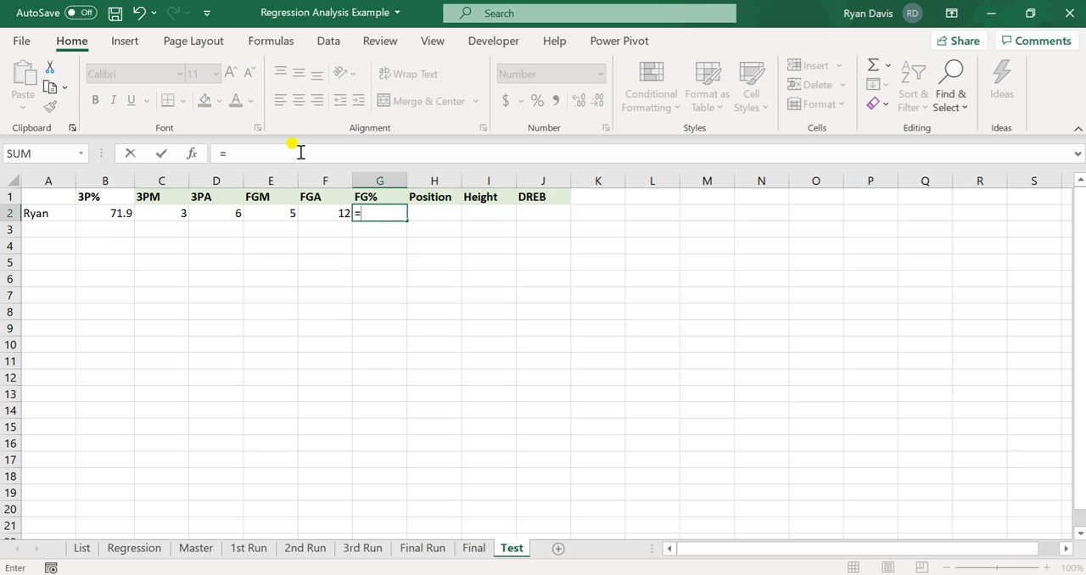
pyautogui.press('Left')
pyautogui.press('Left')
pyautogui.write('/')
pyautogui.press('Left')
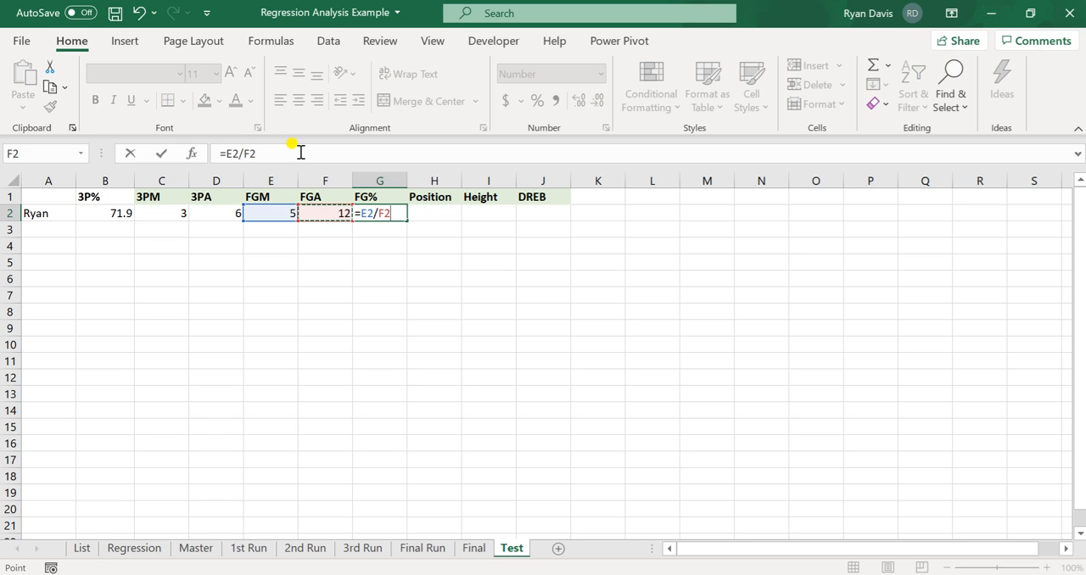
pyautogui.write(')')
pyautogui.click(227, 154)
pyautogui.write('(')
pyautogui.click(399, 214)
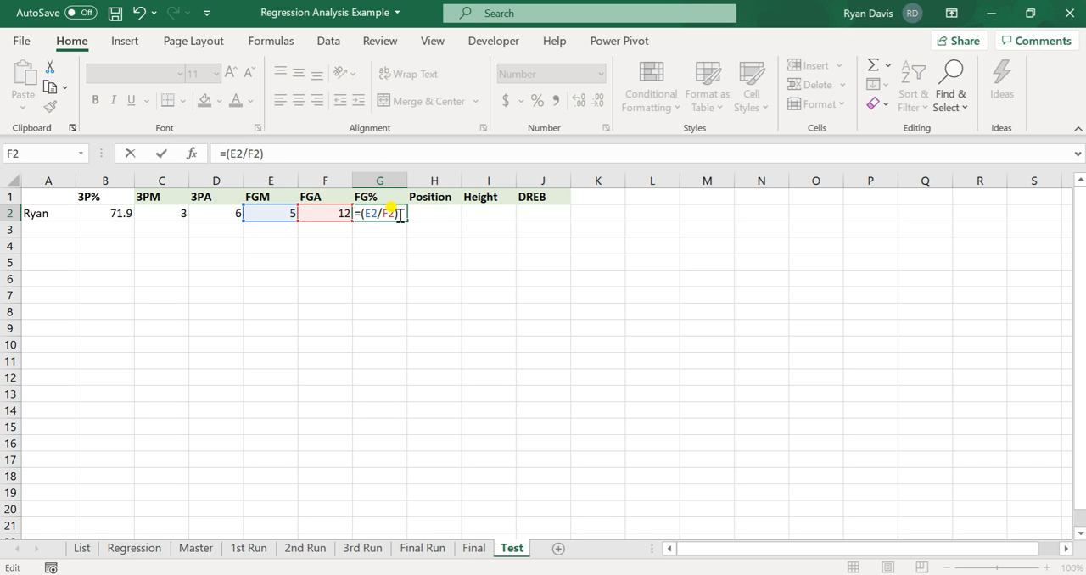
pyautogui.write('*100')
pyautogui.press('Return')
pyautogui.click(398, 215)
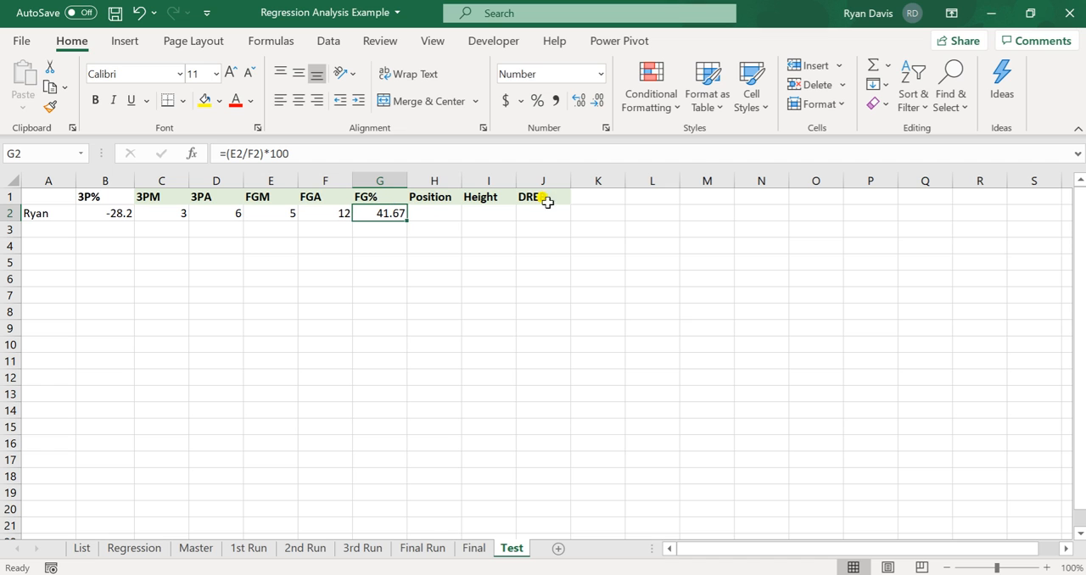
# - Complete the test row with Position 1 in H2, Height 68 in I2 and DREB 1 in J2
pyautogui.press('Right')
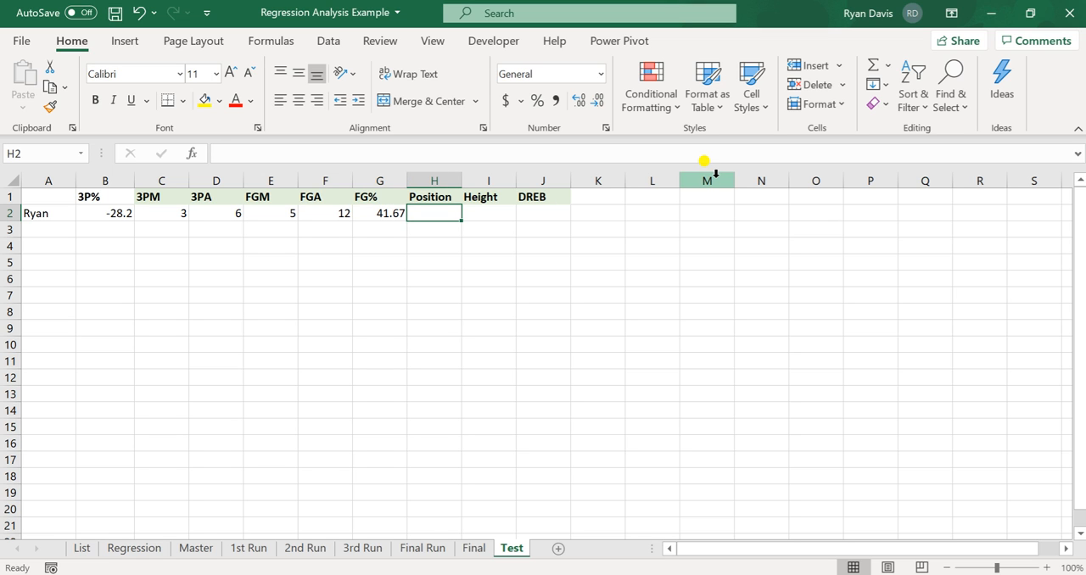
pyautogui.write('1')
pyautogui.press('Tab')
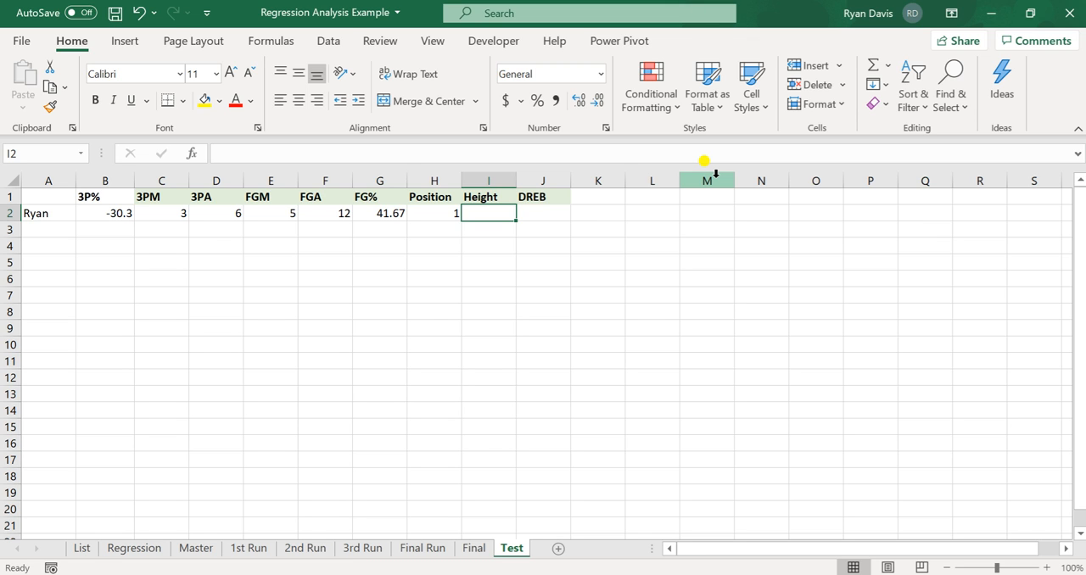
pyautogui.write('68')
pyautogui.press('Tab')
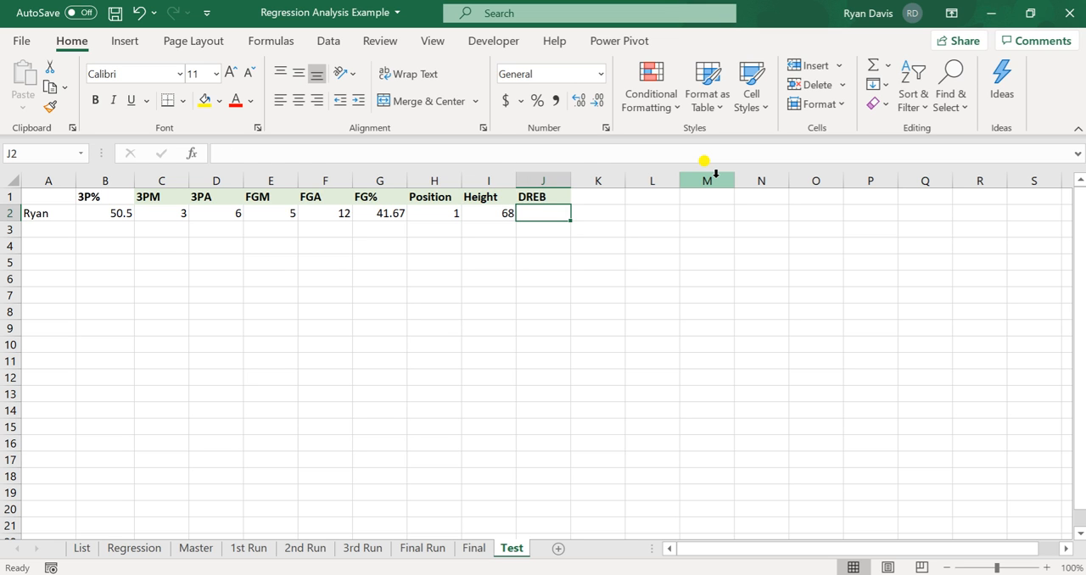
pyautogui.write('1')
pyautogui.press('Return')
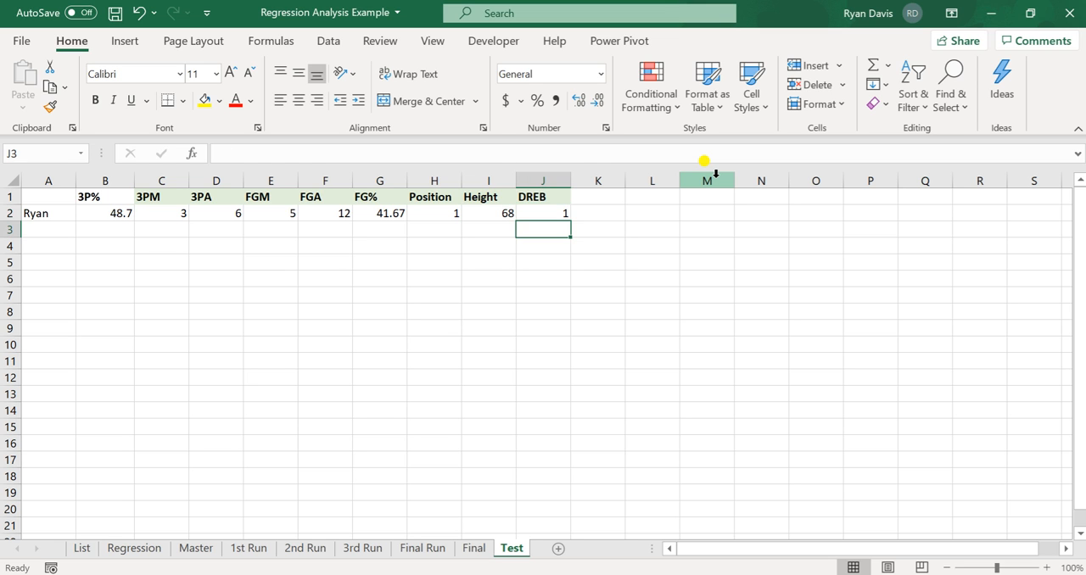
# - Format cell B3, below the predicted 3P%, as a percentage
pyautogui.press('Left')
pyautogui.press('Left')
pyautogui.press('Left')
pyautogui.press('Left')
pyautogui.press('Left')
pyautogui.press('Left')
pyautogui.press('Left')
pyautogui.press('Left')
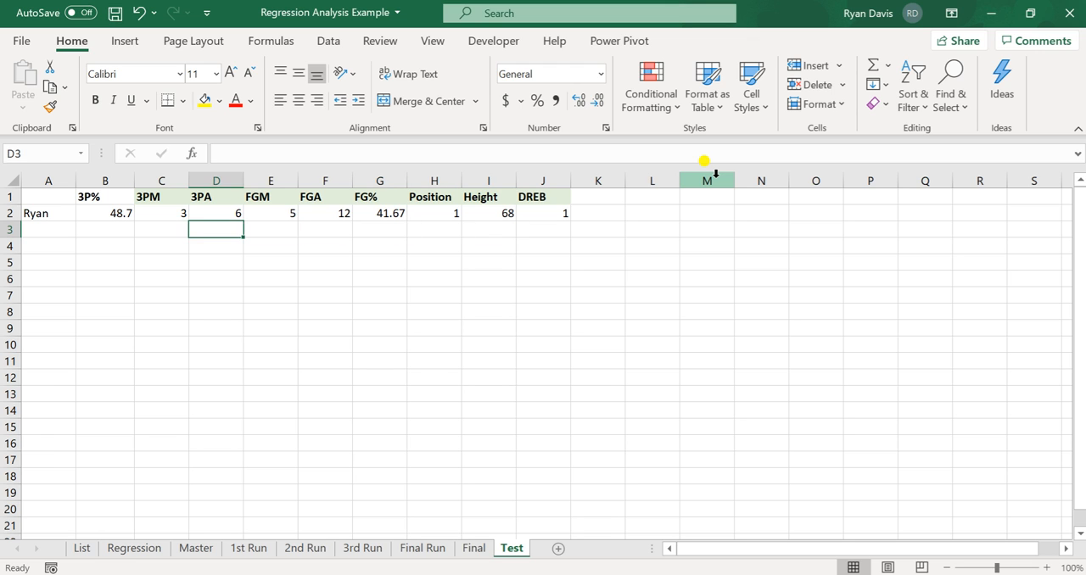
pyautogui.hotkey('ctrl', 'shift', '5')
pyautogui.press('Up')
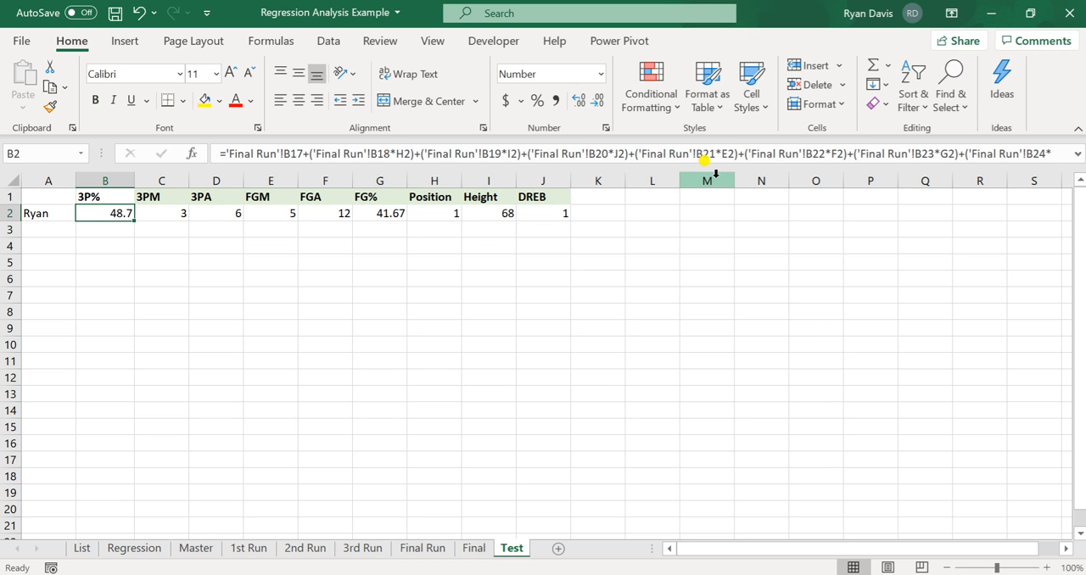
pyautogui.press('Down')
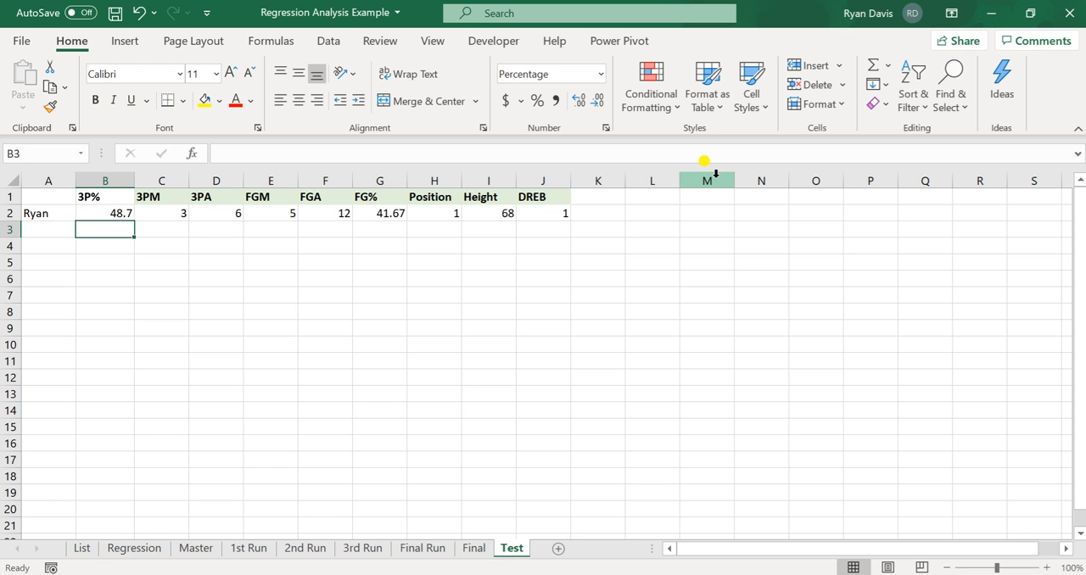
# - Calculate the actual three-point percentage in cell B3 with the formula =C2/D2
pyautogui.write('=')
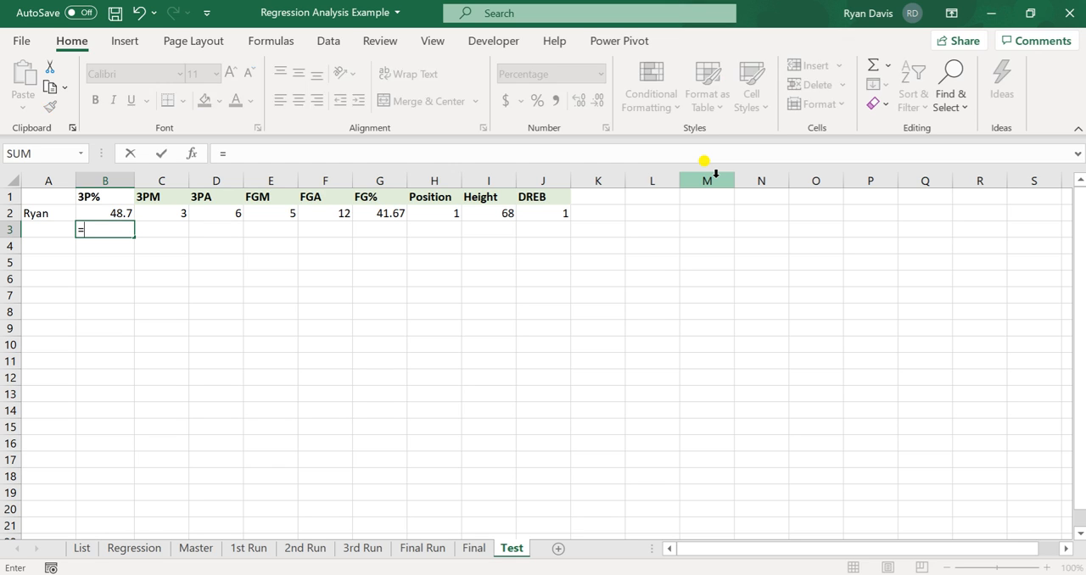
pyautogui.press('Right')
pyautogui.press('Up')
pyautogui.write('/')
pyautogui.press('Right')
pyautogui.press('Right')
pyautogui.press('Up')
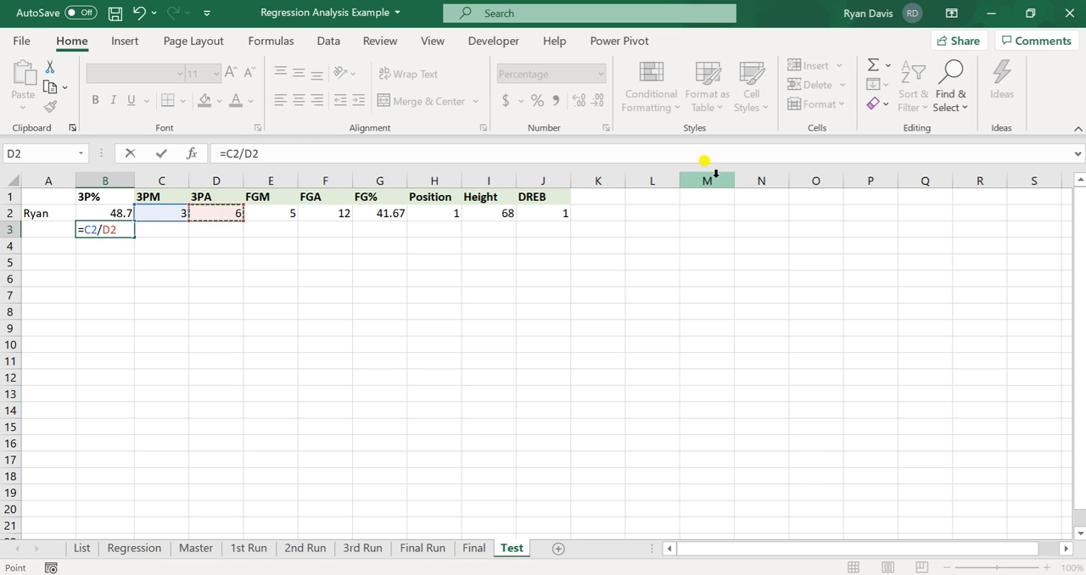
pyautogui.press('Return')
pyautogui.press('Up')
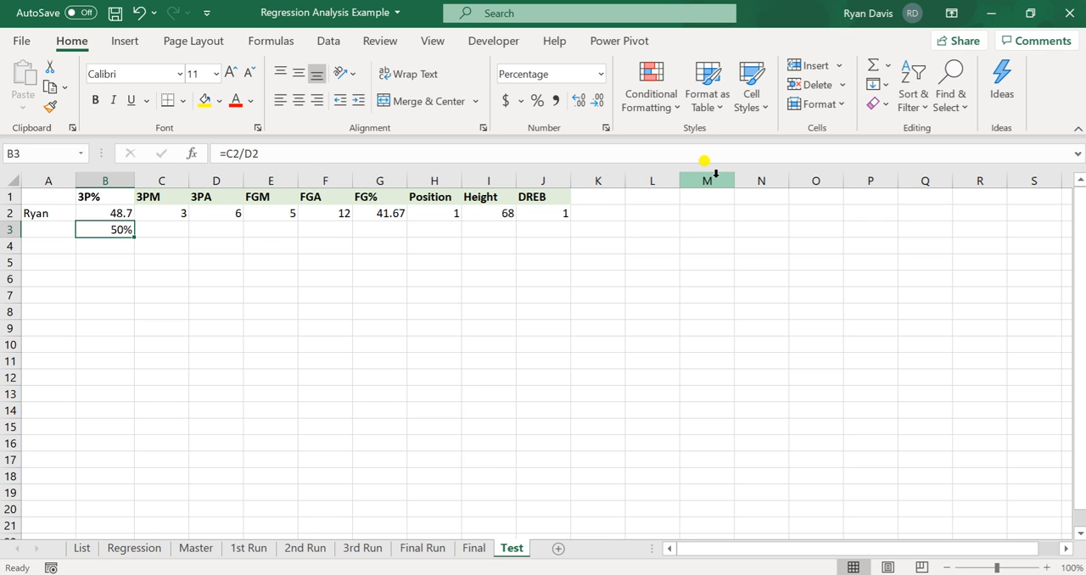
# - Compare the regression prediction in B2 with the actual percentage in B3
pyautogui.press('Up')
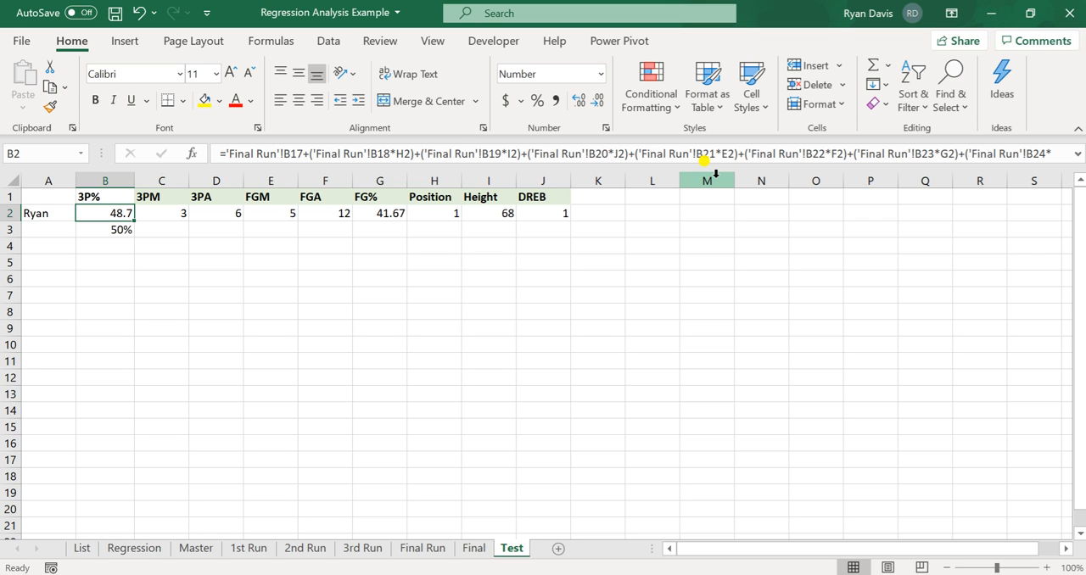
pyautogui.press('Down')
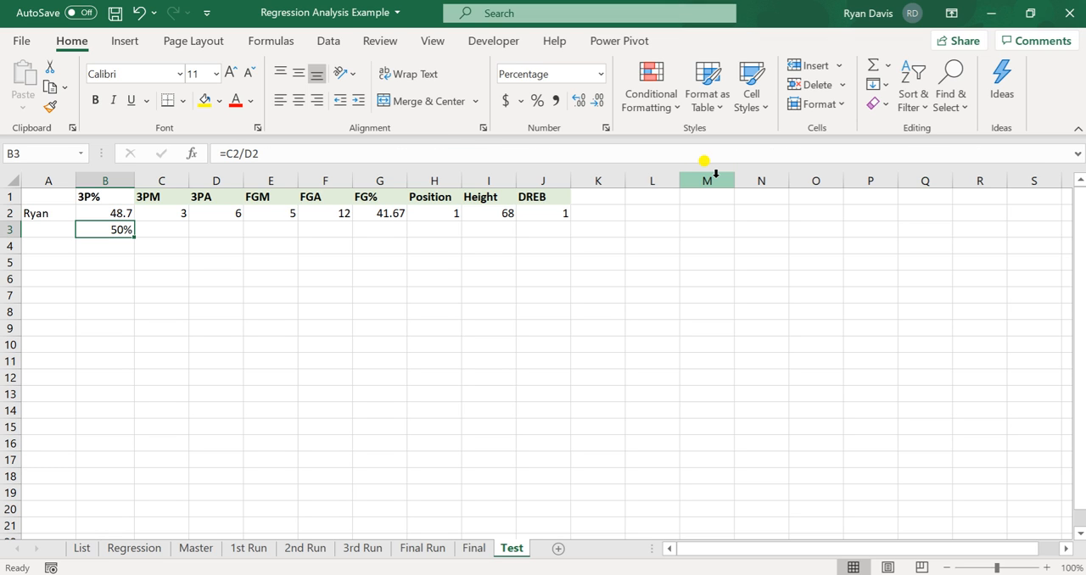
pyautogui.press('Up')
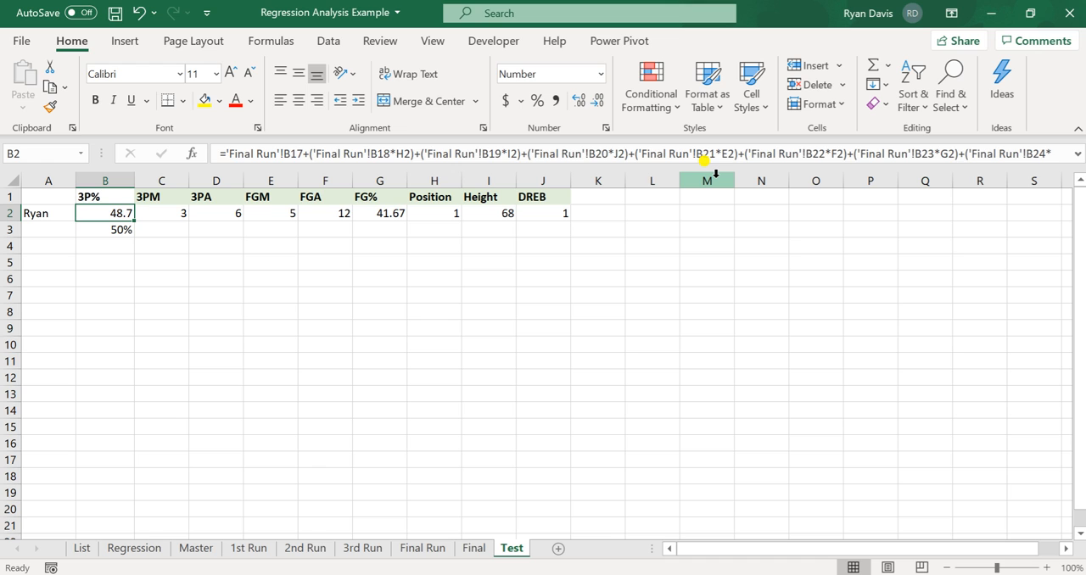
# - Examine the test row's 3P% prediction formula, the player stats in C2 to G2 and the actual percentage formula in B3
pyautogui.press('Down')
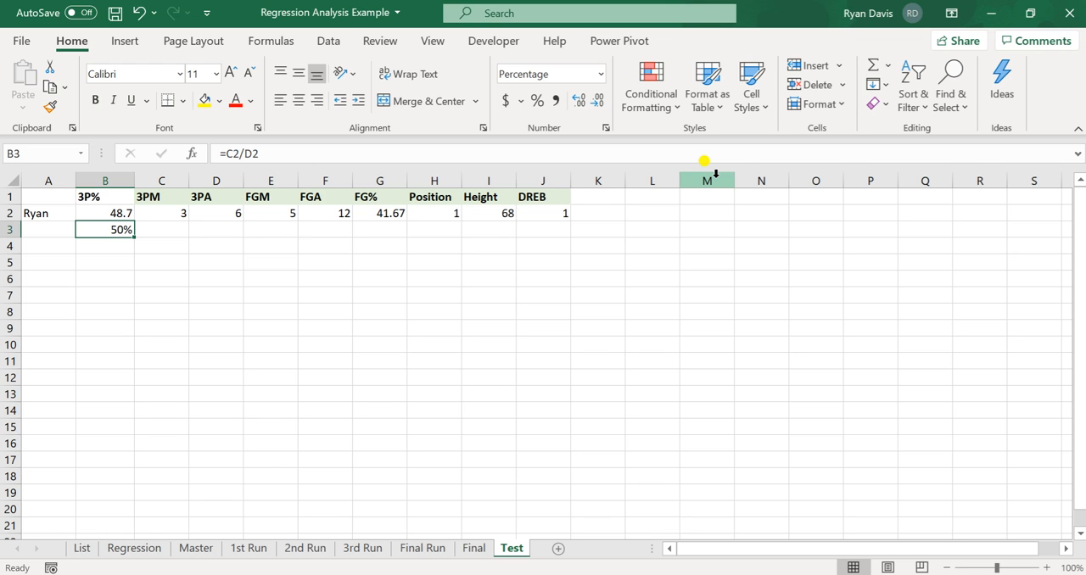
pyautogui.press('Up')
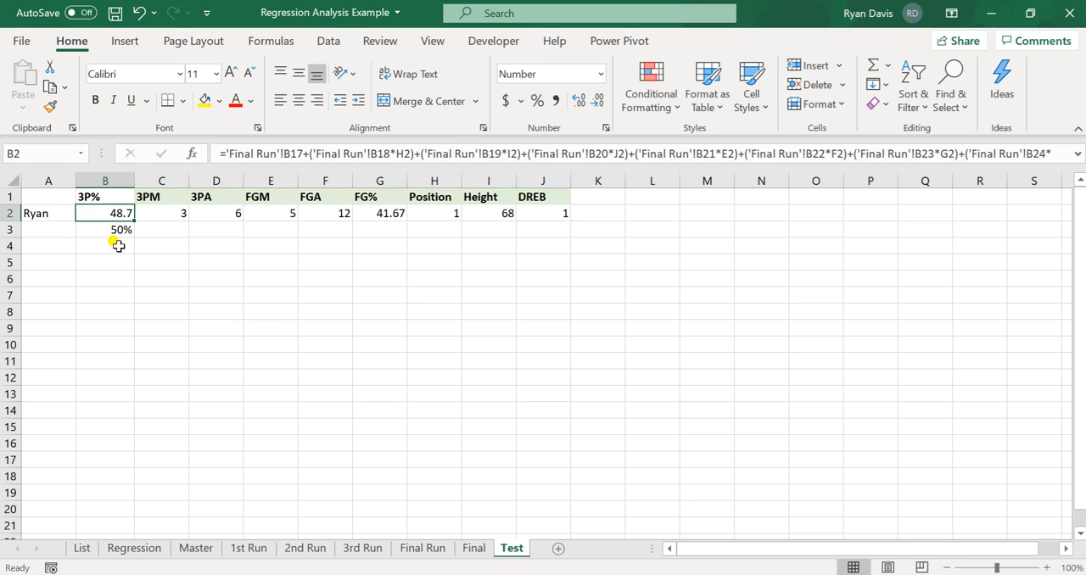
pyautogui.press('Right')
pyautogui.press('Right')
pyautogui.press('Right')
pyautogui.press('Right')
pyautogui.press('Right')
pyautogui.press('Right')
pyautogui.press('Right')
pyautogui.press('Right')
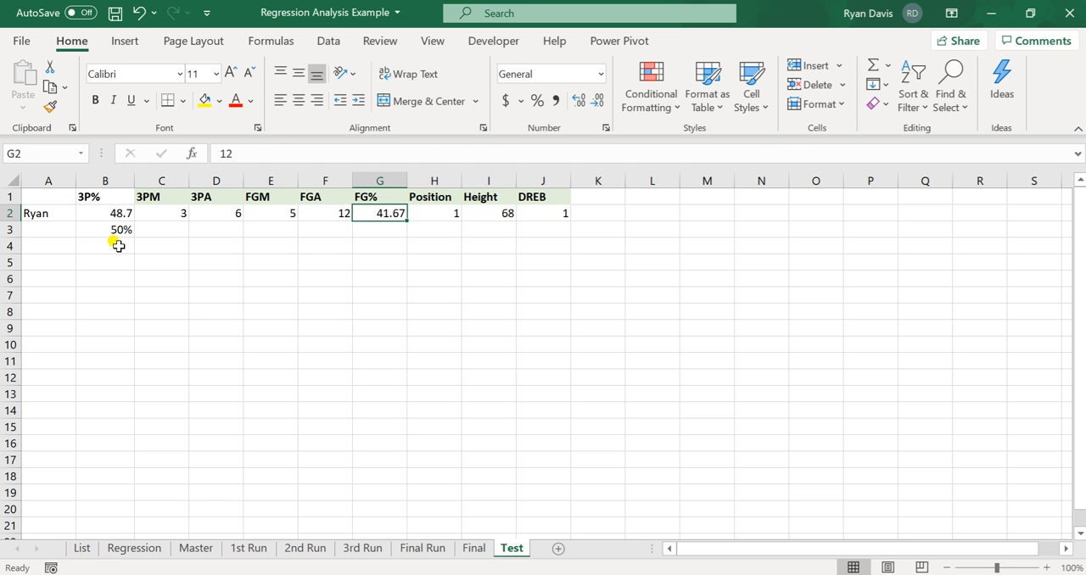
pyautogui.press('Left')
pyautogui.press('Left')
pyautogui.press('Left')
pyautogui.press('Left')
pyautogui.press('Left')
pyautogui.press('Left')
pyautogui.press('Left')
pyautogui.press('Left')
pyautogui.press('Left')
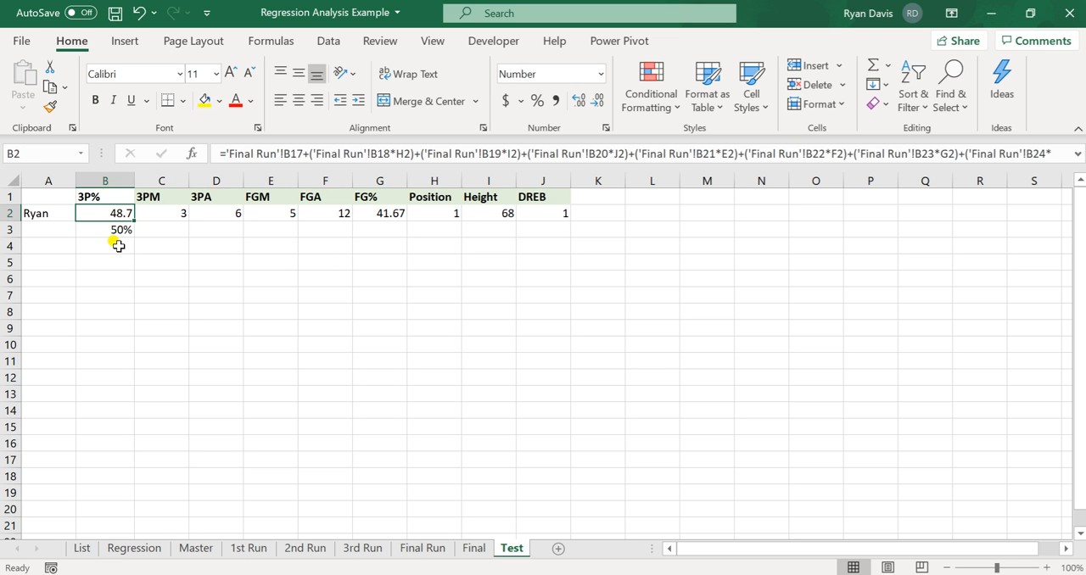
pyautogui.press('Right')
pyautogui.press('Down')
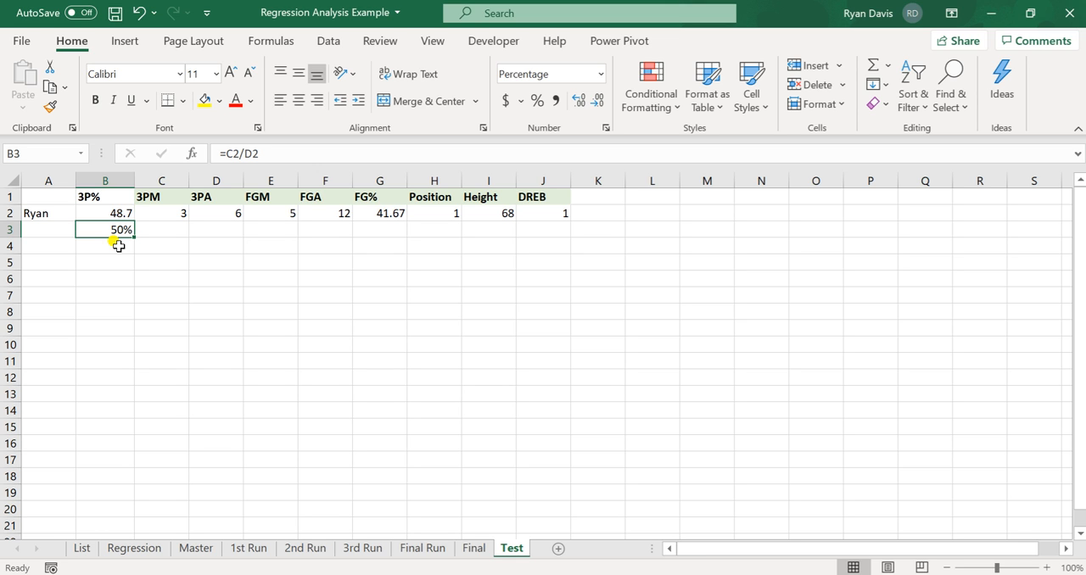
pyautogui.press('XF86MonBrightnessDown')
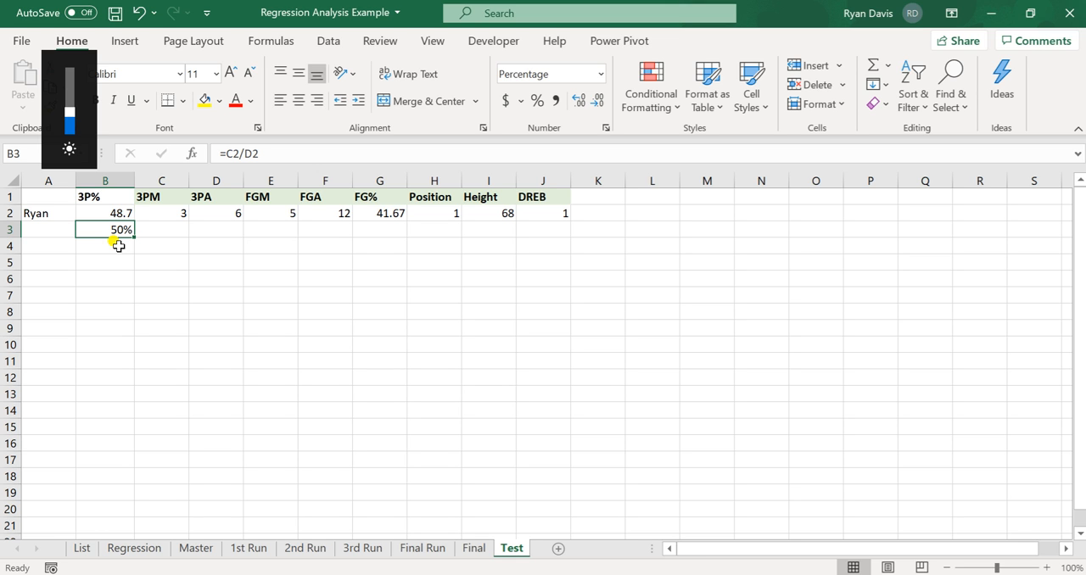